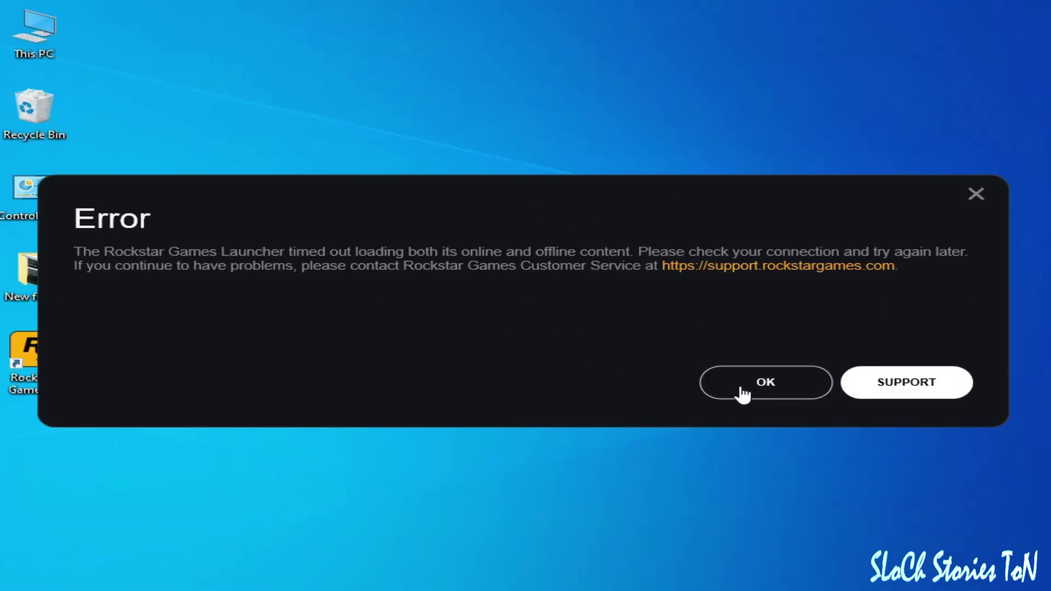
Dismiss the launcher's loading error, move its shortcut to mid-desktop, and search for 'tas'.
left_click(744, 389)
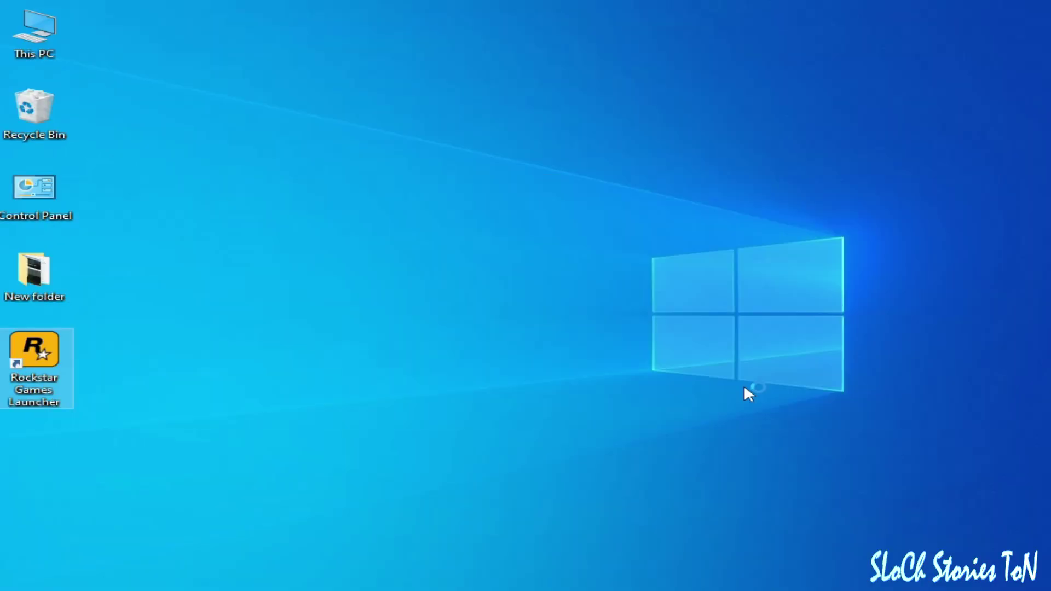
left_click_drag(43, 356, 529, 246)
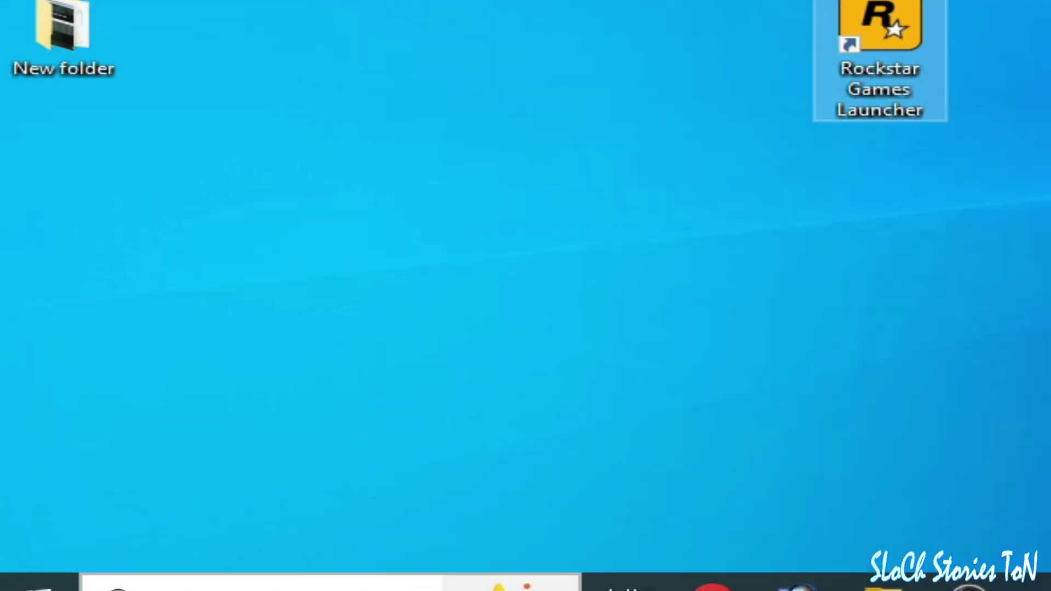
left_click(172, 589)
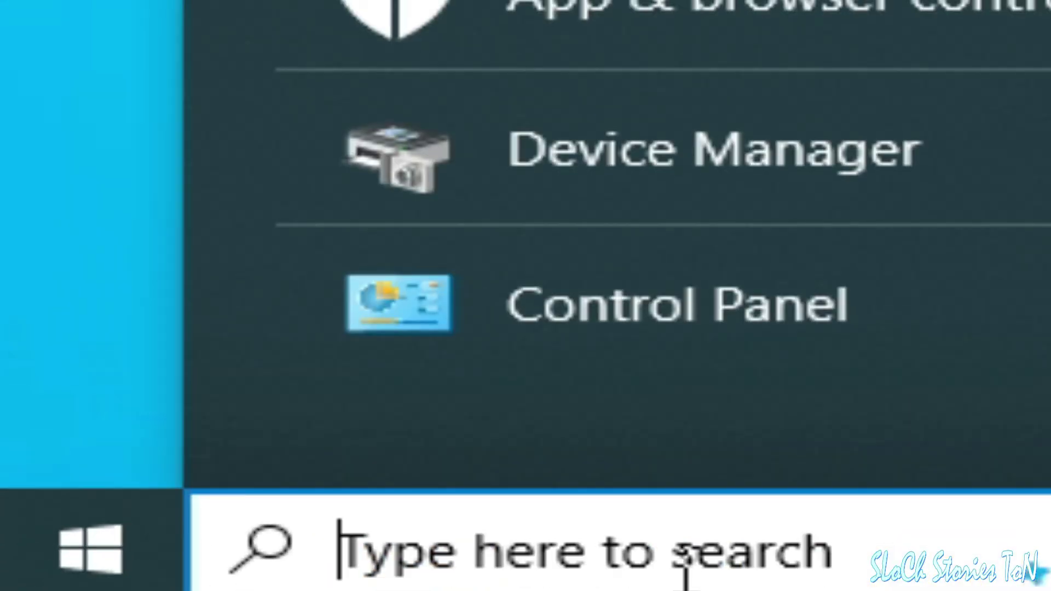
type("tas")
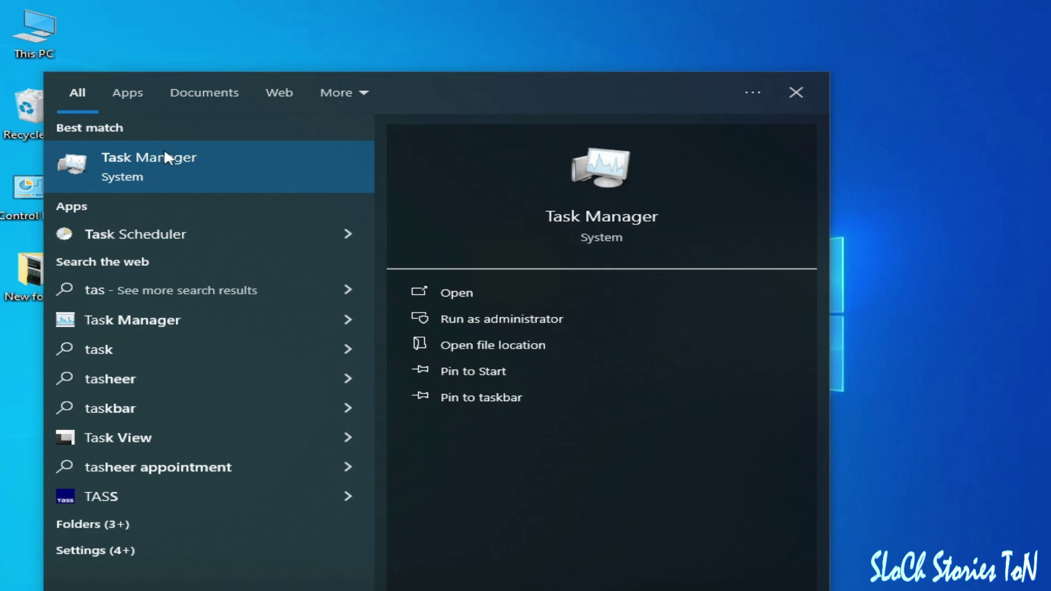
End the Rockstar Games Launcher task in Task Manager, dismiss its crash notice, and close Task Manager.
left_click(163, 148)
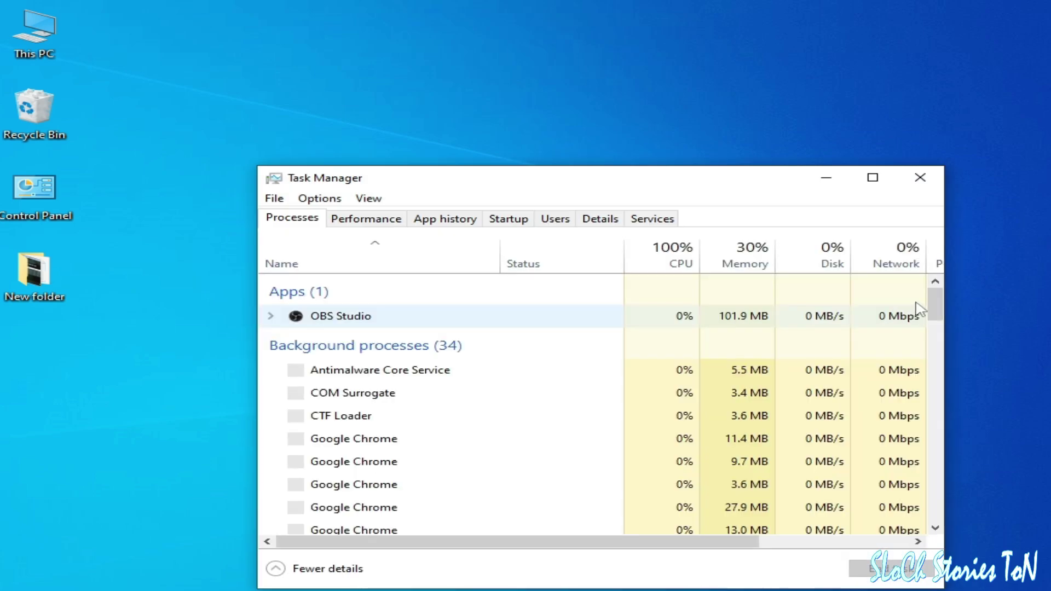
left_click_drag(935, 298, 939, 361)
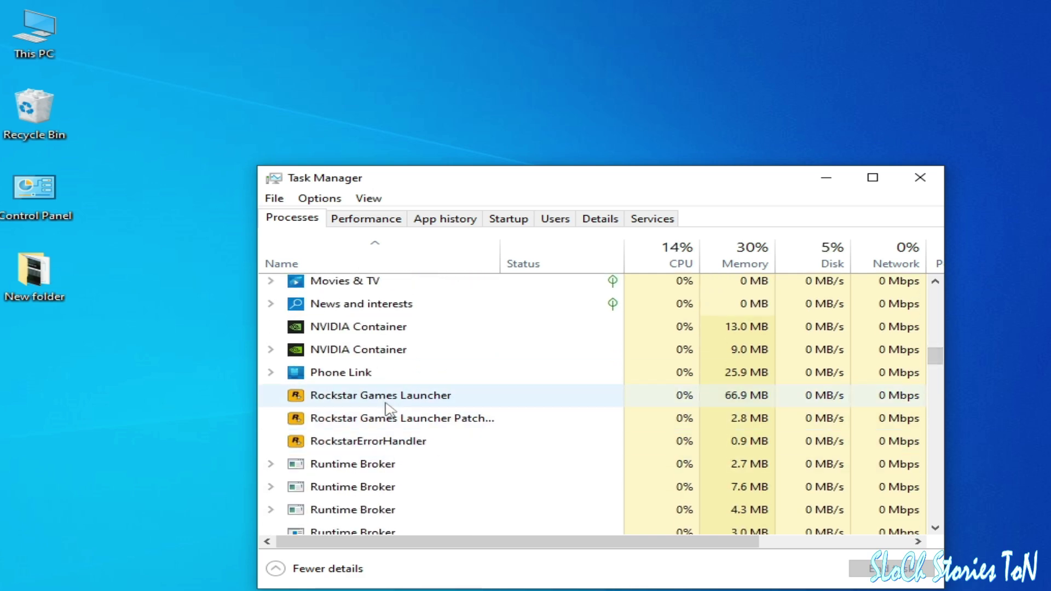
right_click(365, 397)
left_click(408, 404)
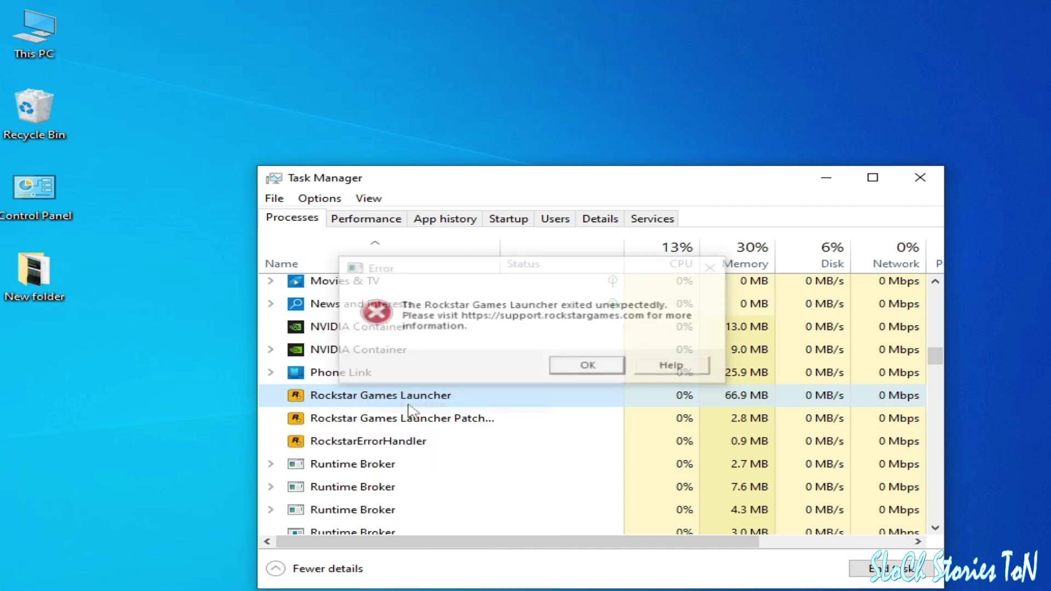
left_click(570, 374)
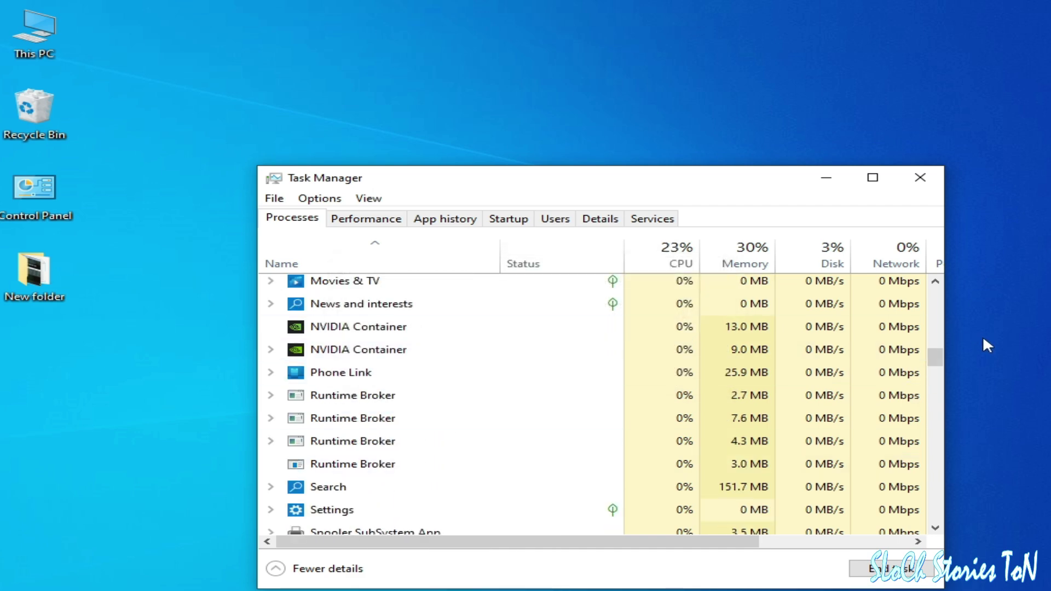
mouse_move(940, 364)
left_mouse_down()
mouse_move(934, 415)
mouse_move(936, 373)
left_mouse_up()
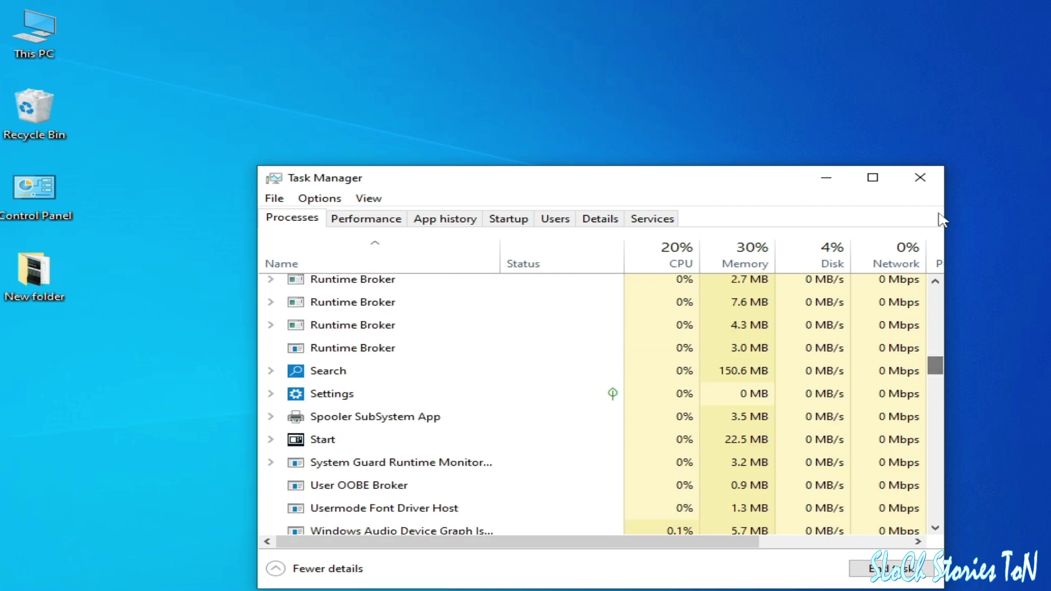
left_click(929, 180)
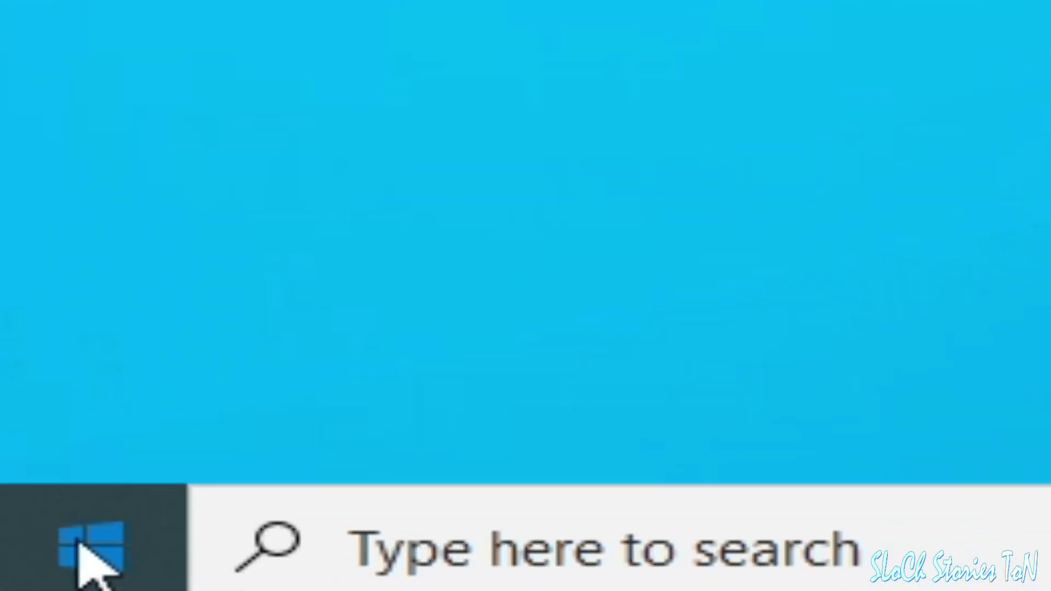
Restart the computer from the Start menu's power options.
left_click(16, 581)
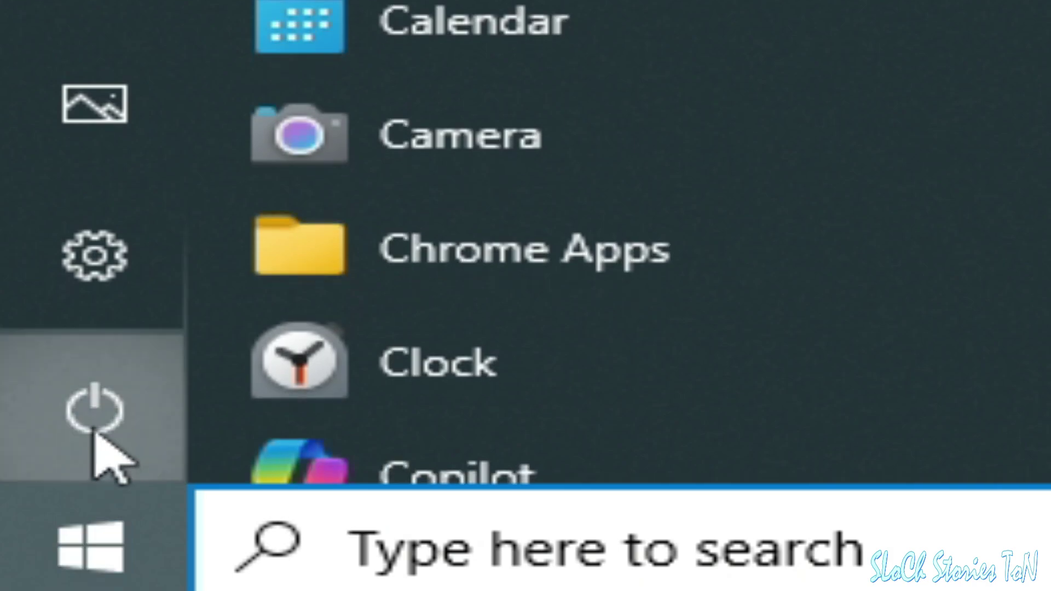
left_click(94, 416)
left_click(249, 253)
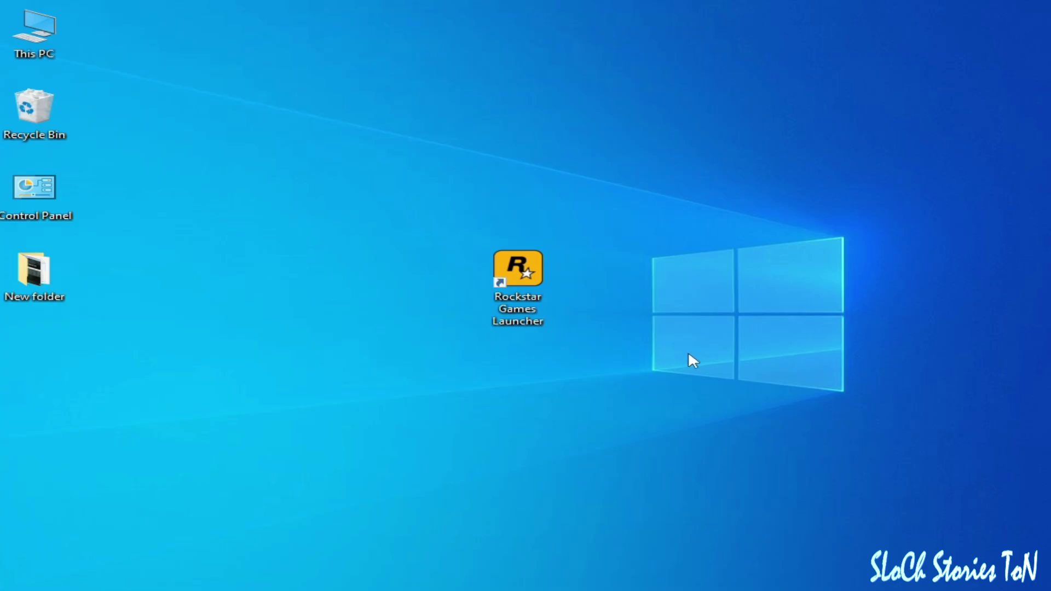
Open Control Panel's Uninstall a program list, positioned to show the Rockstar Games entries.
double_click(44, 210)
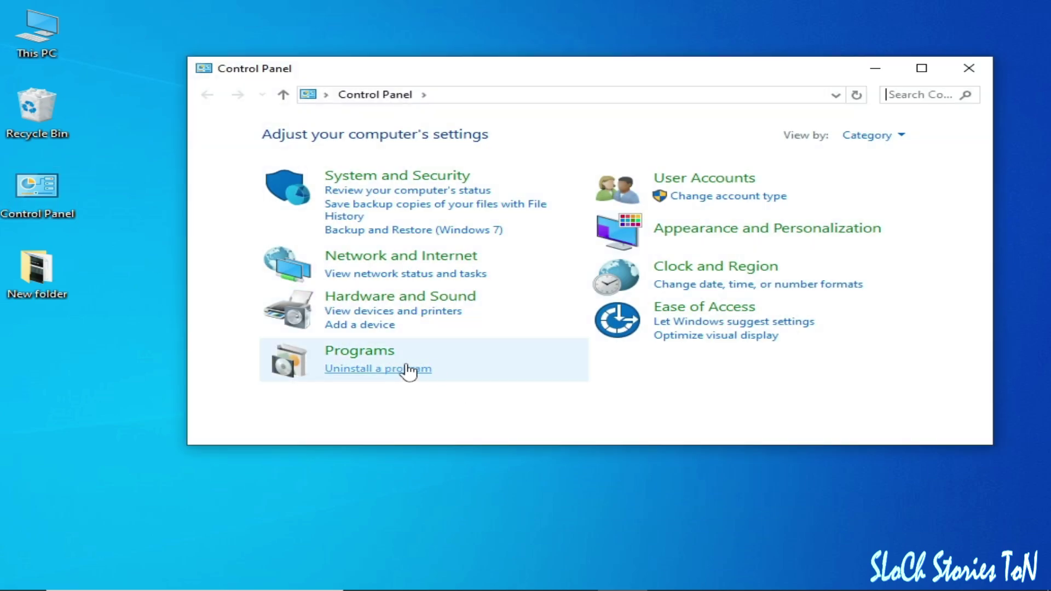
left_click(375, 371)
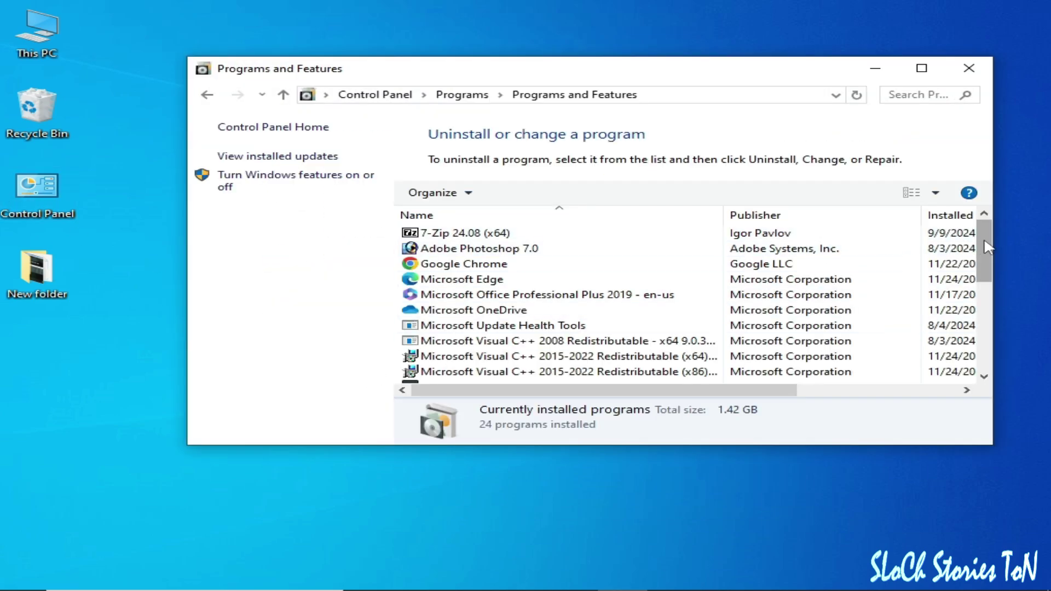
left_click_drag(985, 245, 984, 316)
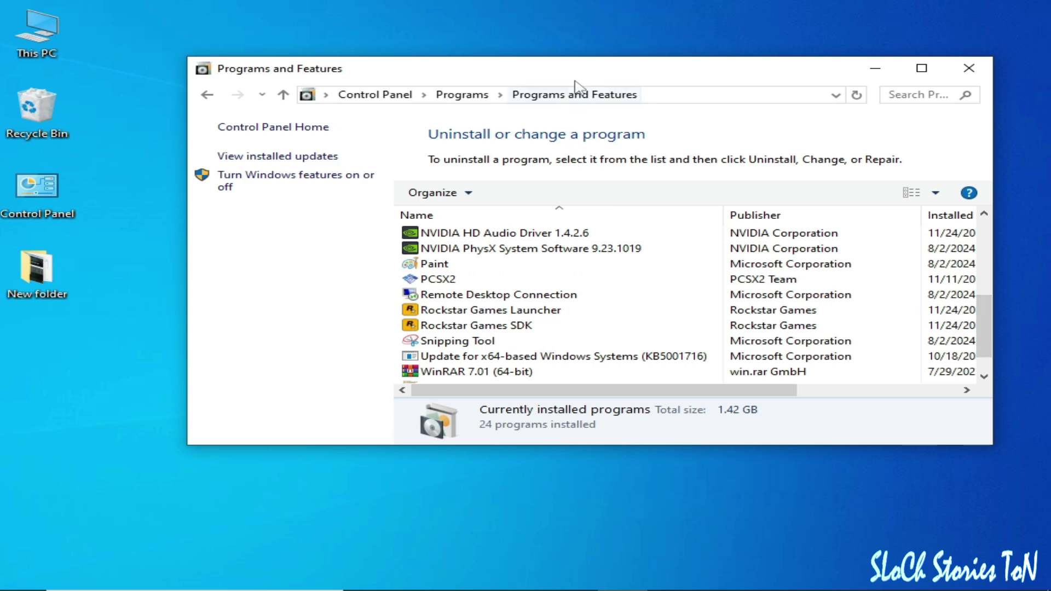
left_click_drag(574, 81, 619, 209)
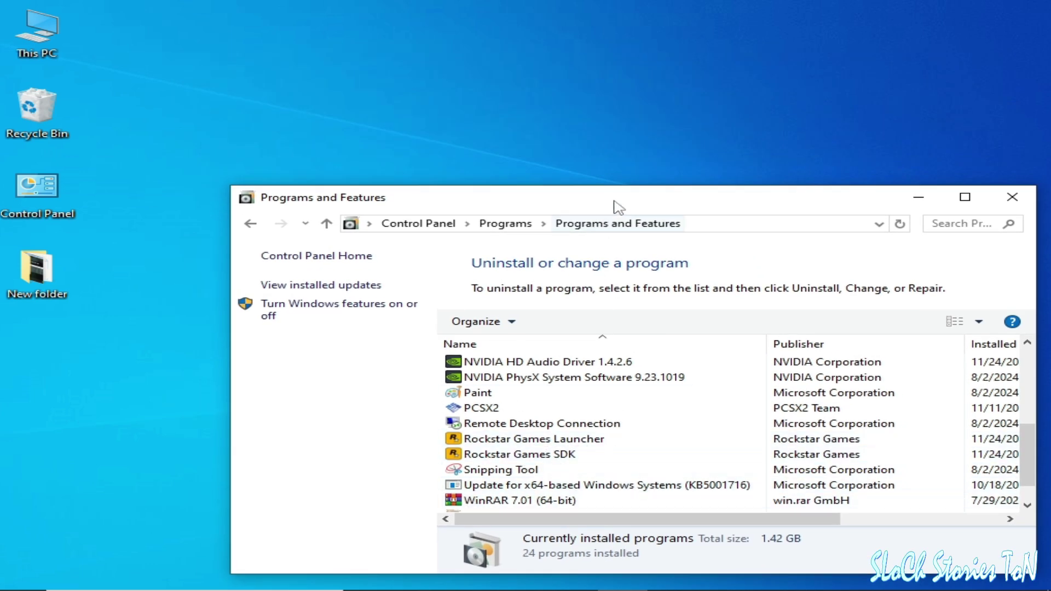
left_click_drag(618, 207, 596, 220)
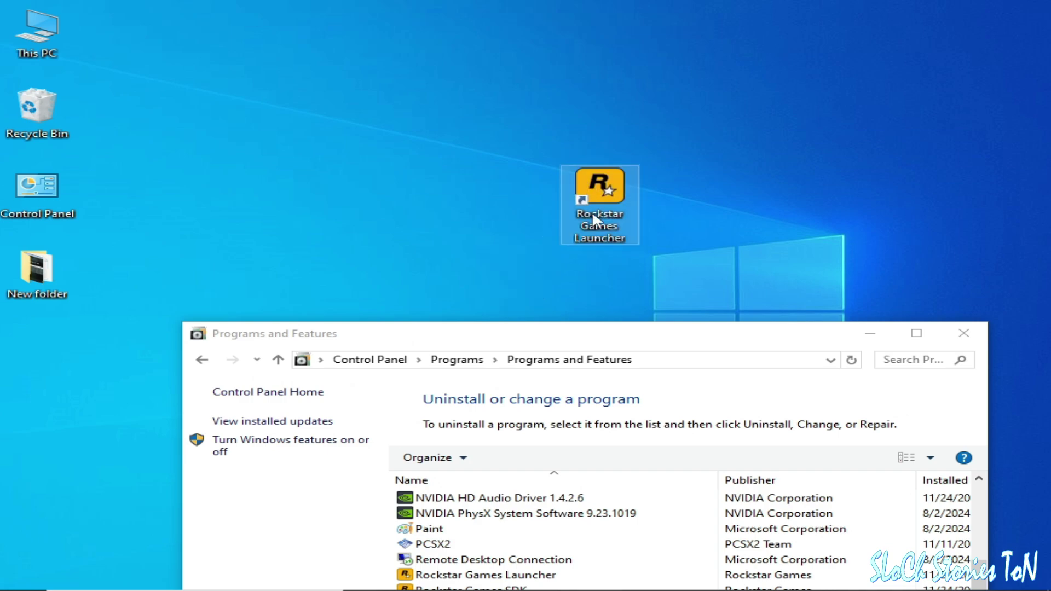
Open the launcher shortcut's file location and navigate Explorer to C:\Program Files.
right_click(599, 186)
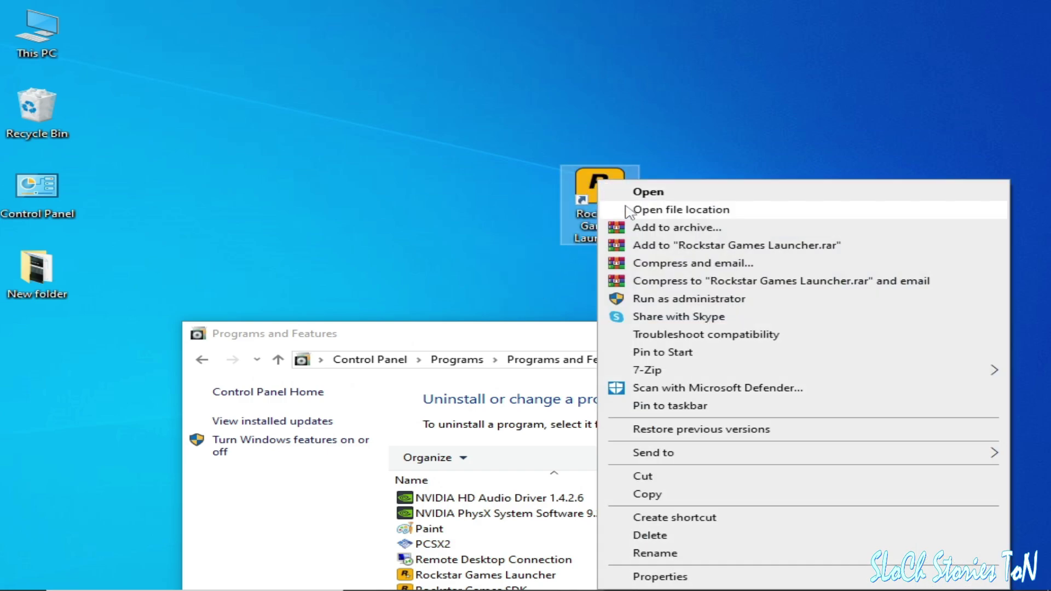
left_click(629, 207)
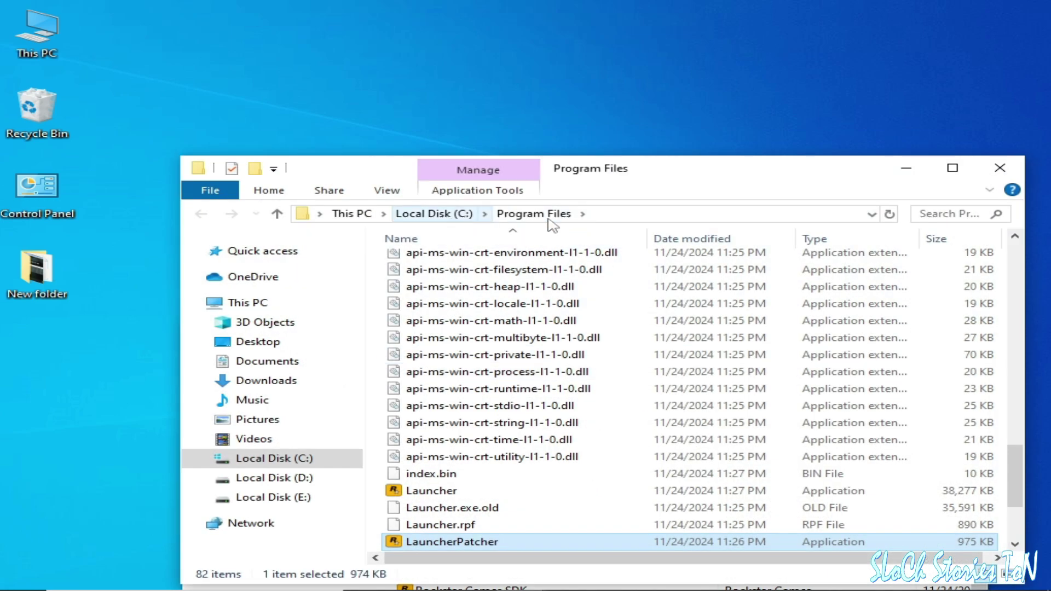
left_click_drag(717, 176, 648, 58)
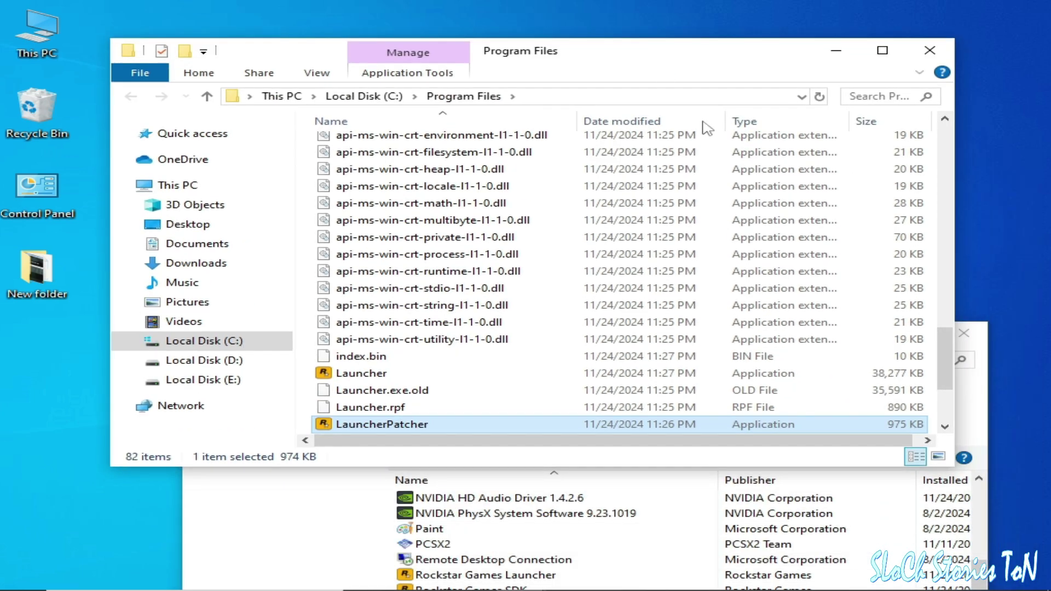
scroll(950, 375, "down", 2)
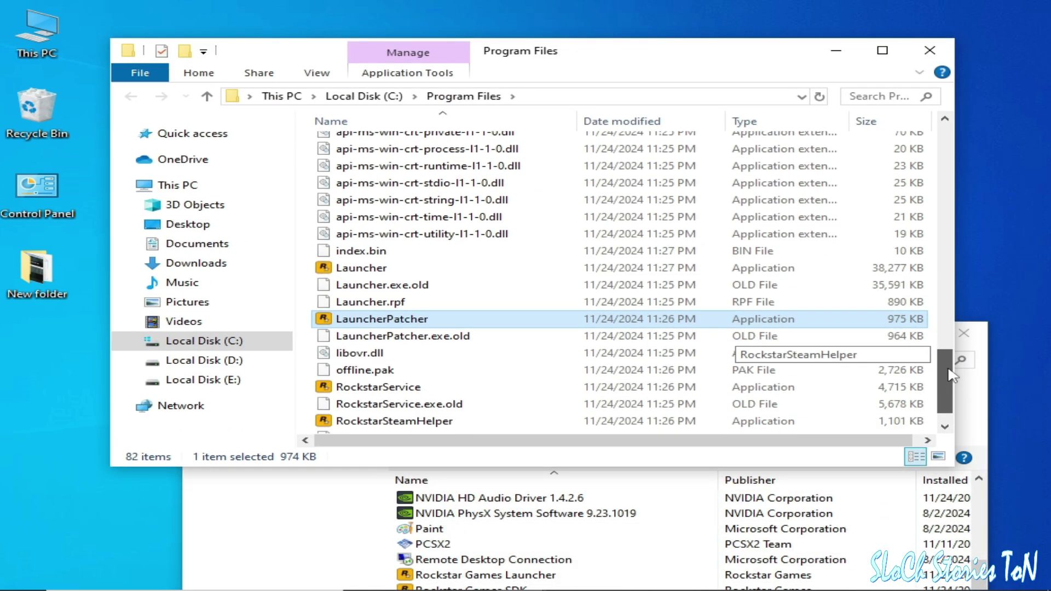
scroll(950, 377, "up", 3)
scroll(951, 383, "down", 4)
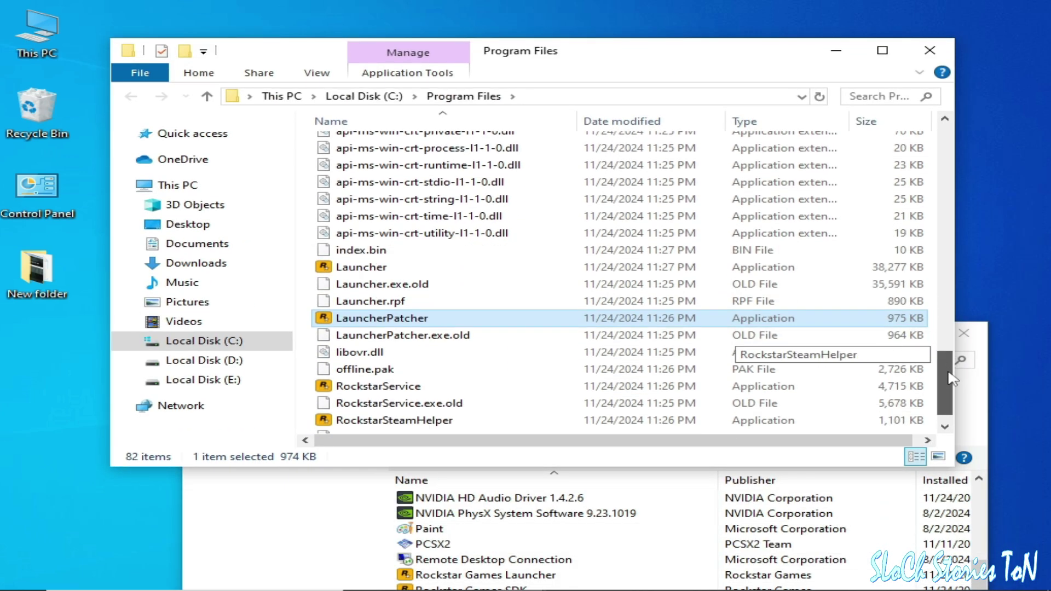
scroll(950, 386, "up", 10)
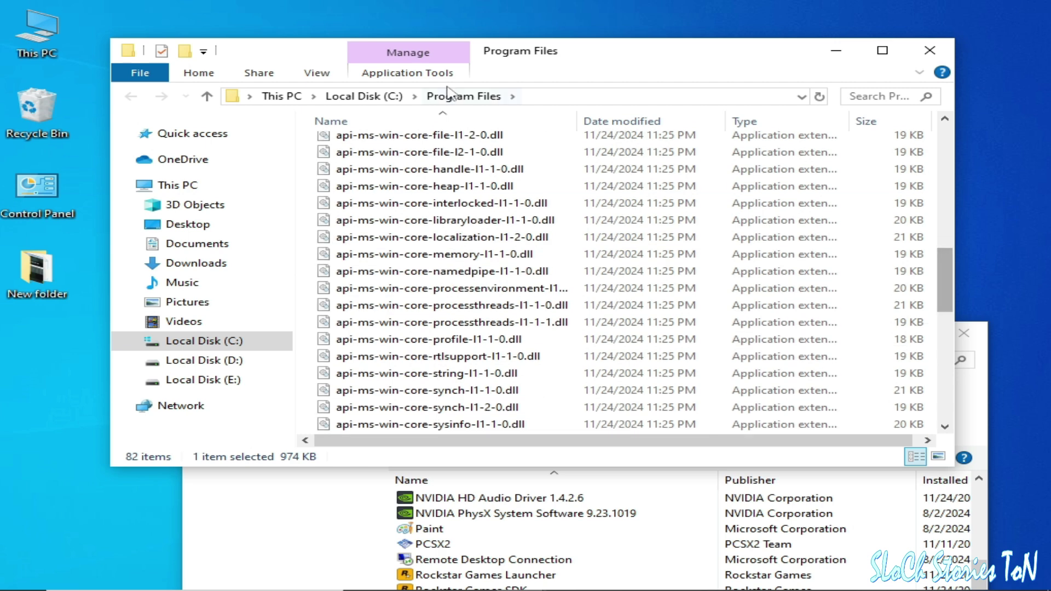
left_click(454, 97)
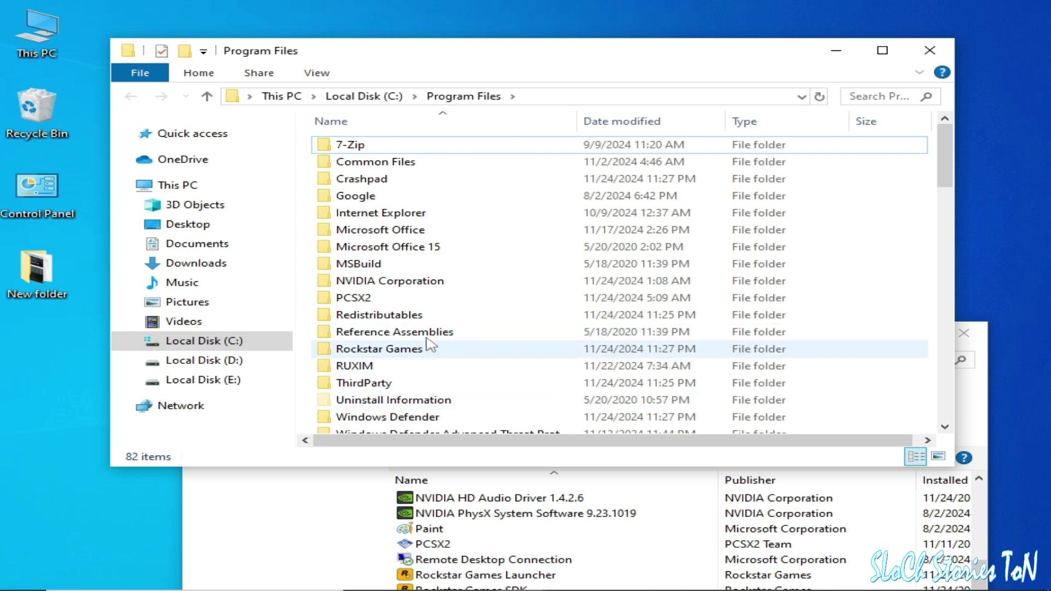
Check the Redistributables folder, return to Program Files, and scroll down to the uninstall file.
double_click(377, 316)
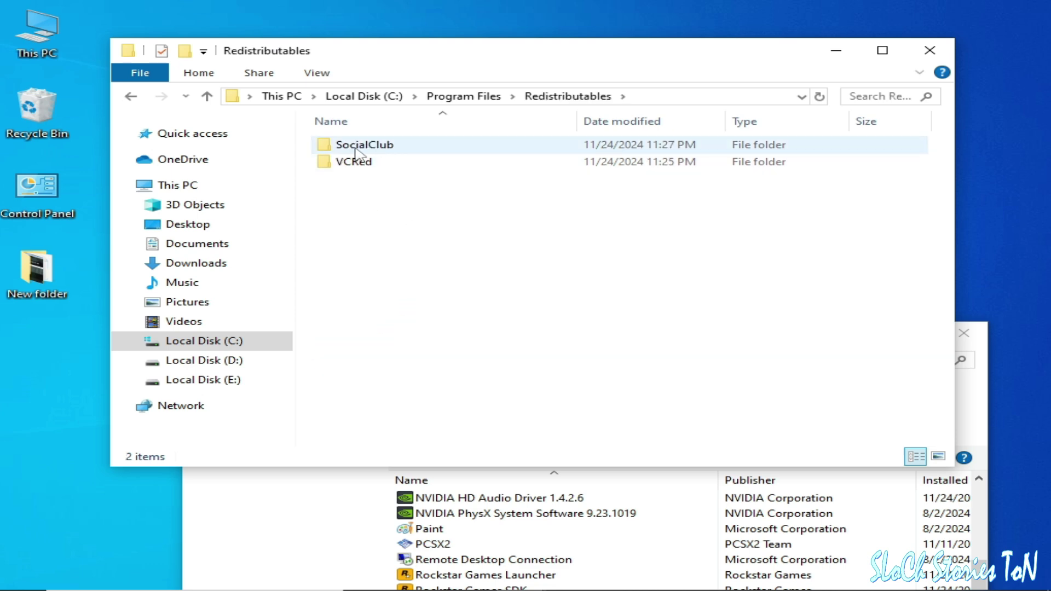
left_click(129, 97)
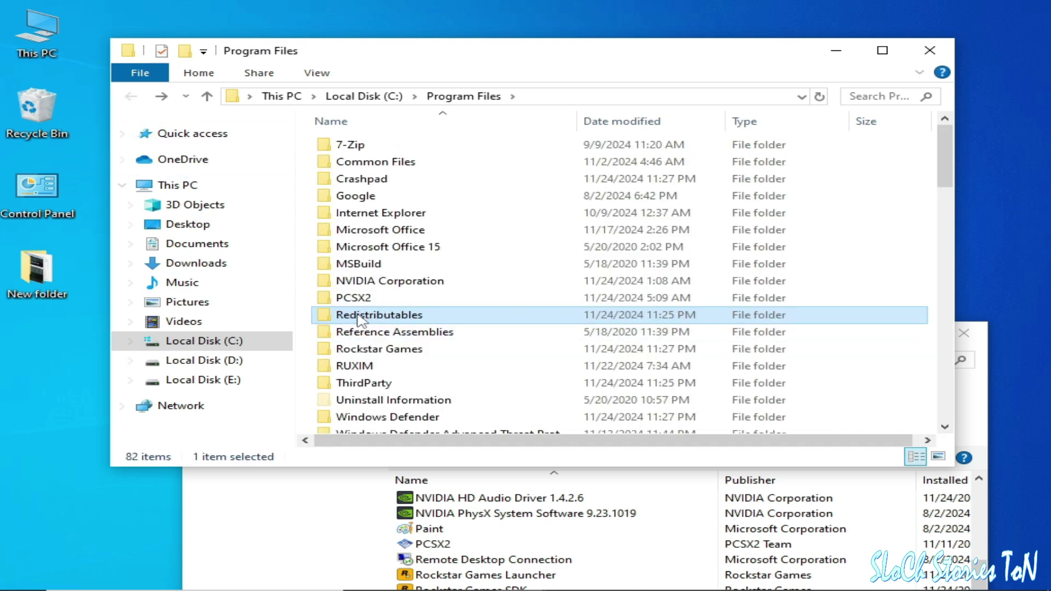
mouse_move(358, 320)
left_click_drag(946, 168, 934, 391)
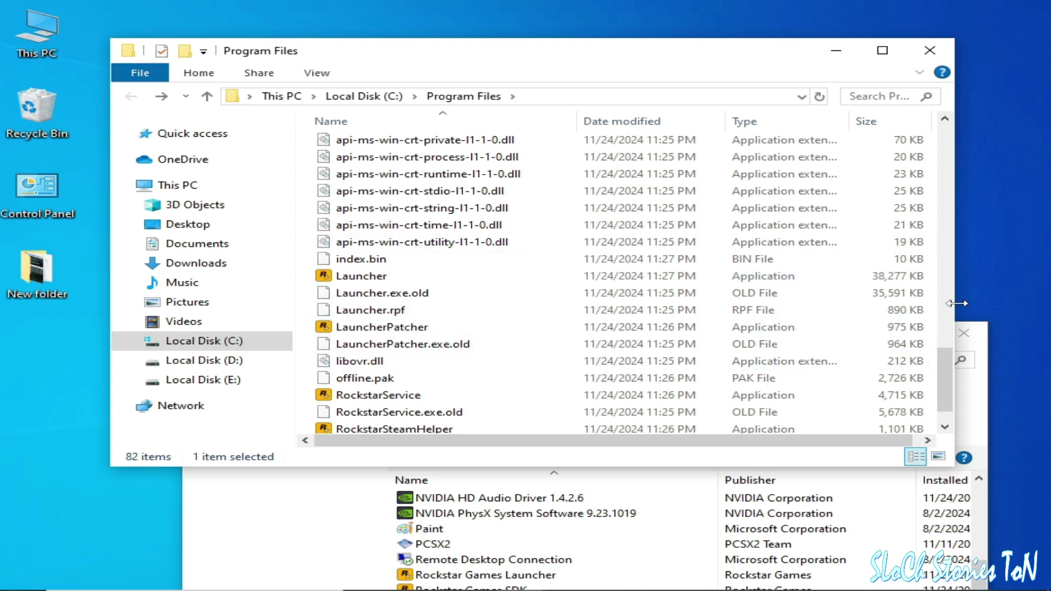
scroll(947, 368, "down", 1)
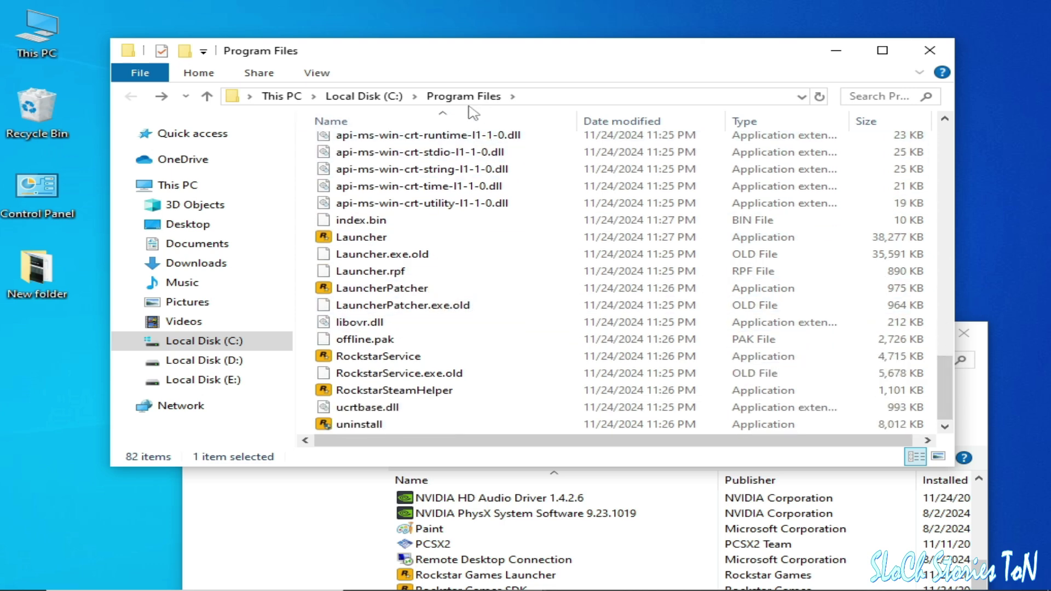
Try uninstalling Rockstar Games Launcher from Programs and Features; the uninstaller reports Canceled.
left_click(486, 574)
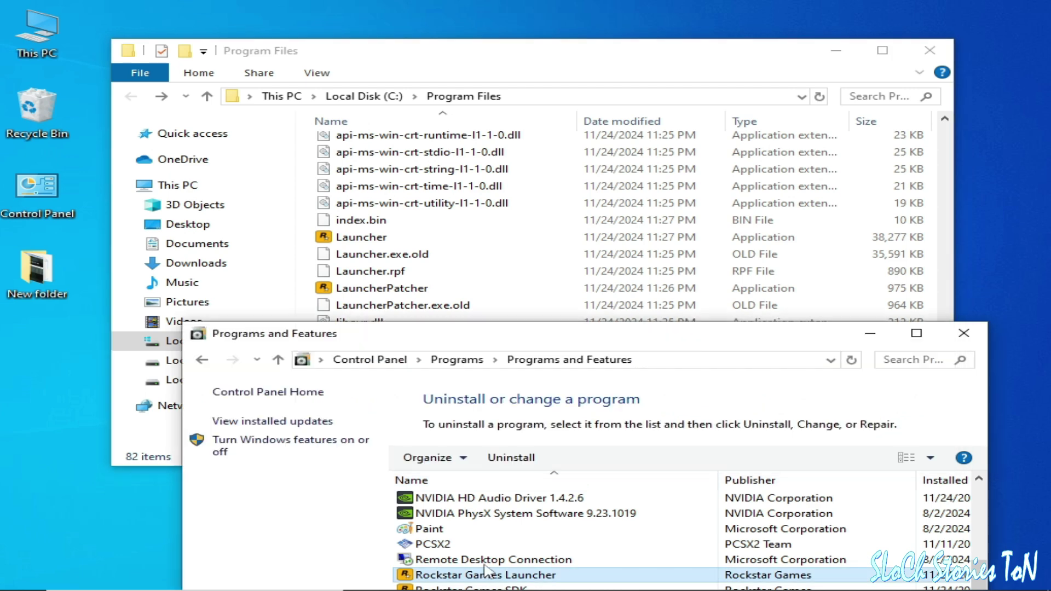
left_click_drag(615, 346, 752, 162)
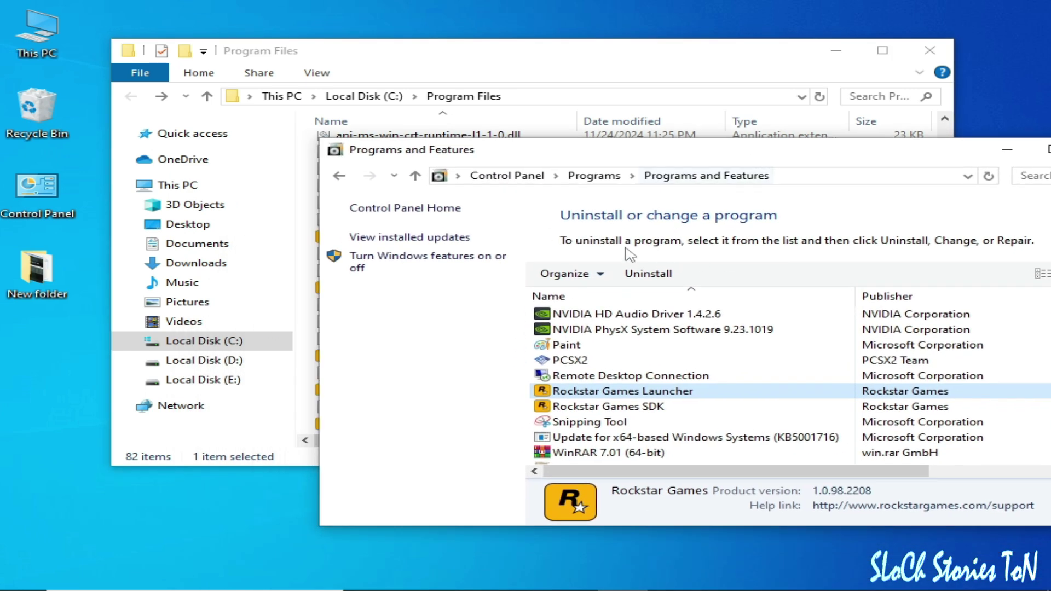
right_click(596, 393)
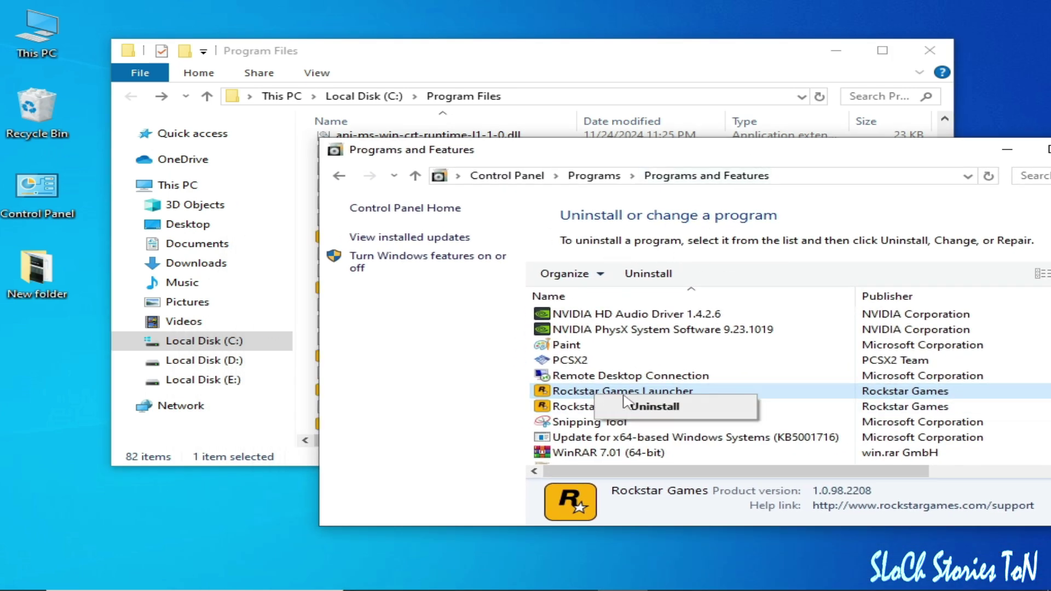
left_click(637, 408)
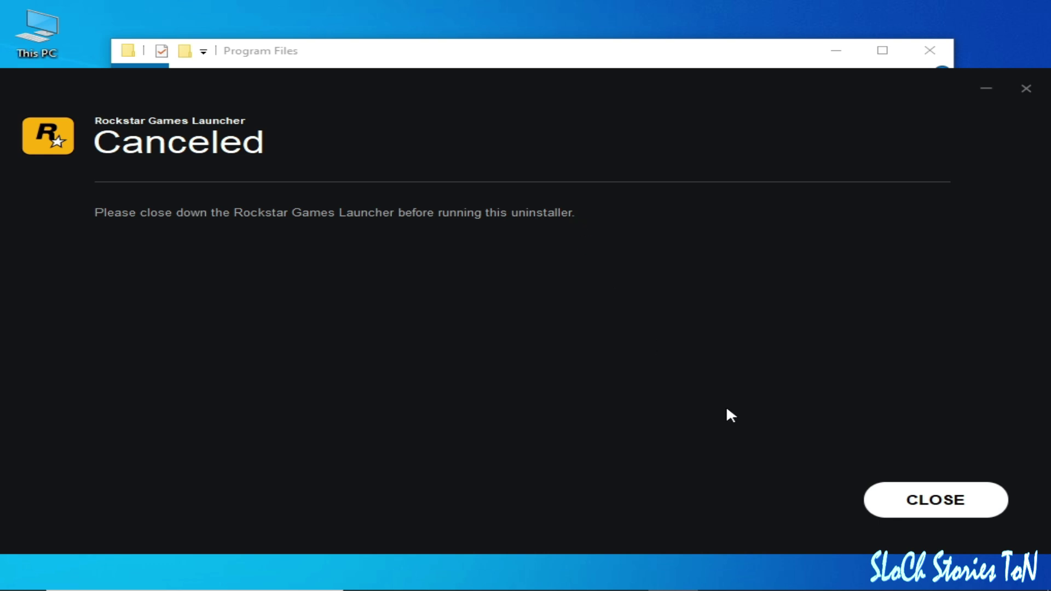
Close the canceled uninstaller and end the Rockstar Games Launcher process through Task Manager.
left_click(936, 500)
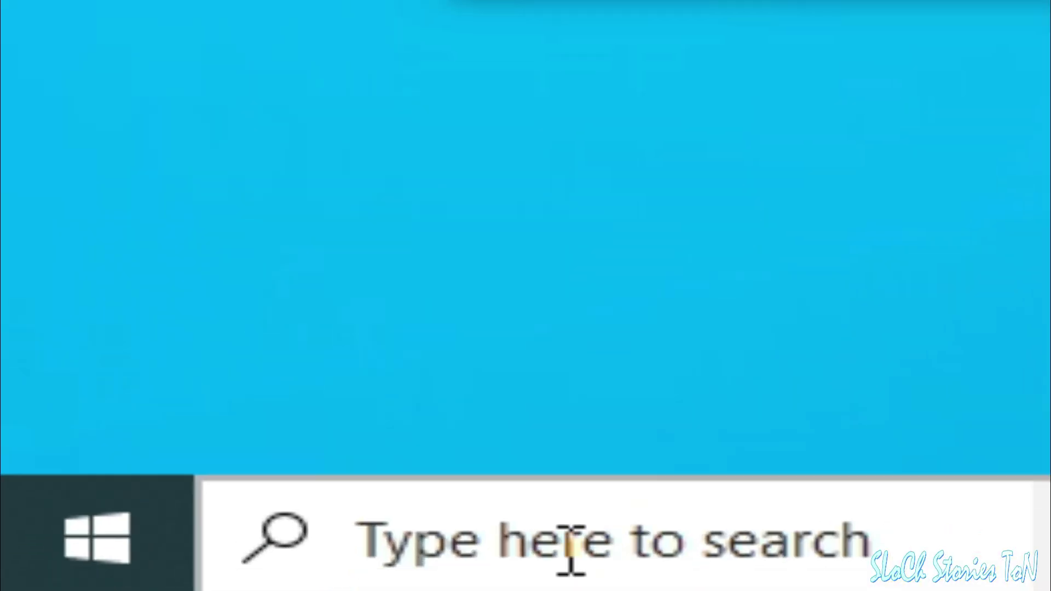
left_click(498, 569)
type("task")
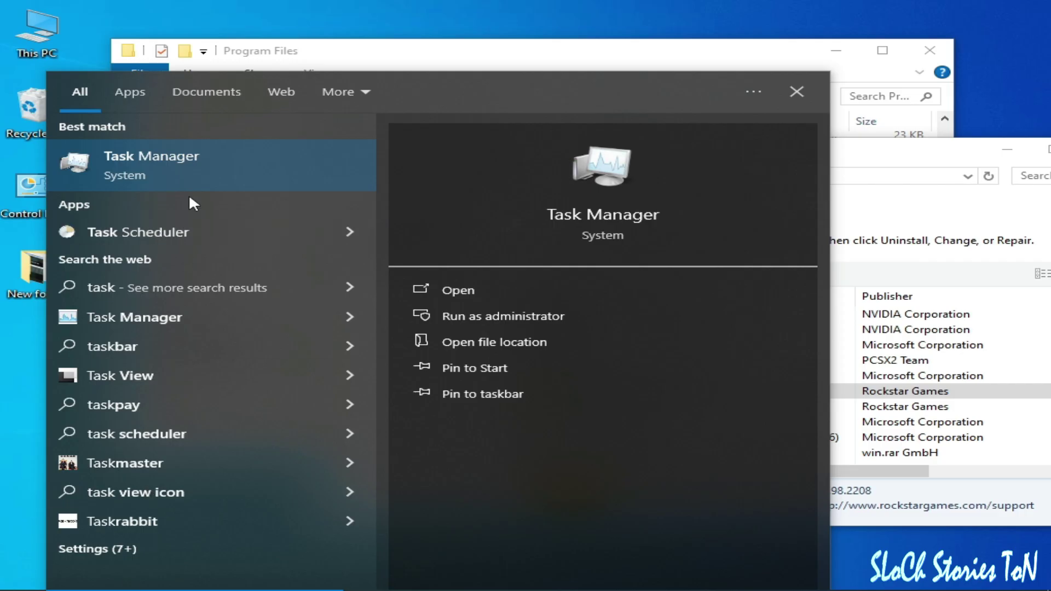
left_click(189, 170)
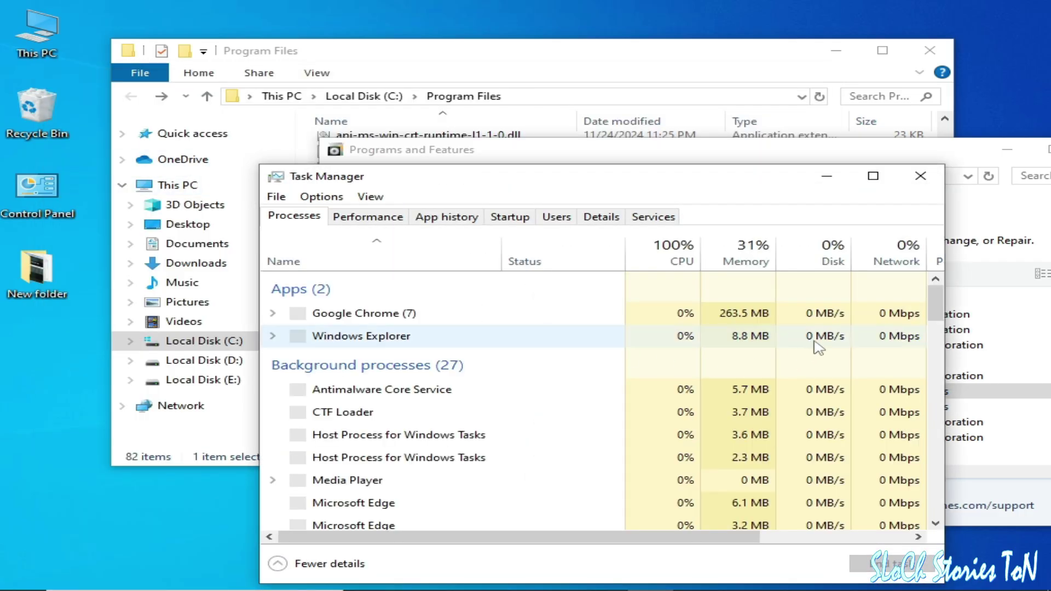
left_click_drag(936, 290, 939, 358)
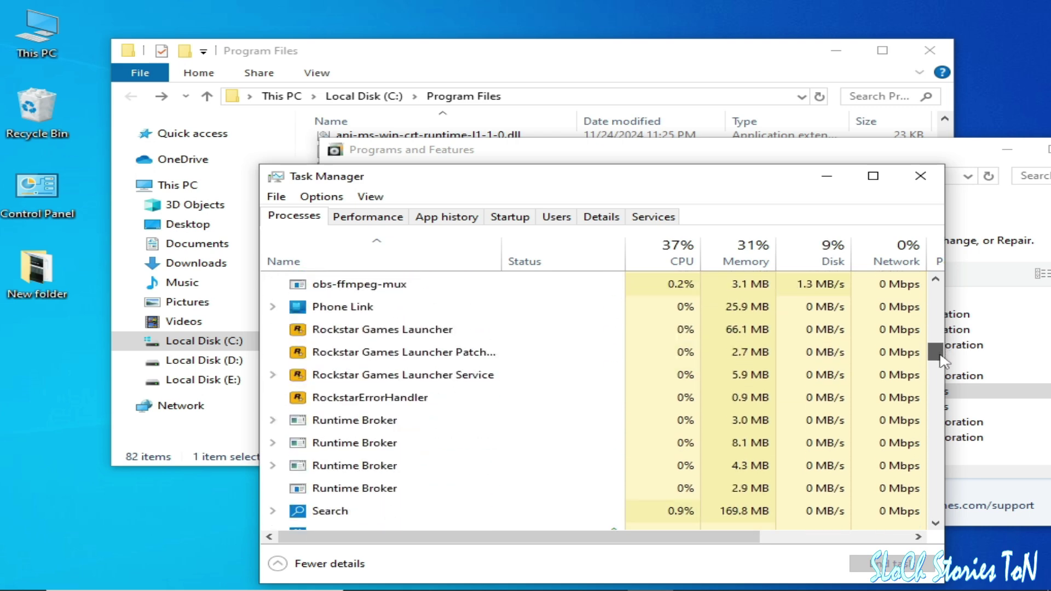
right_click(370, 336)
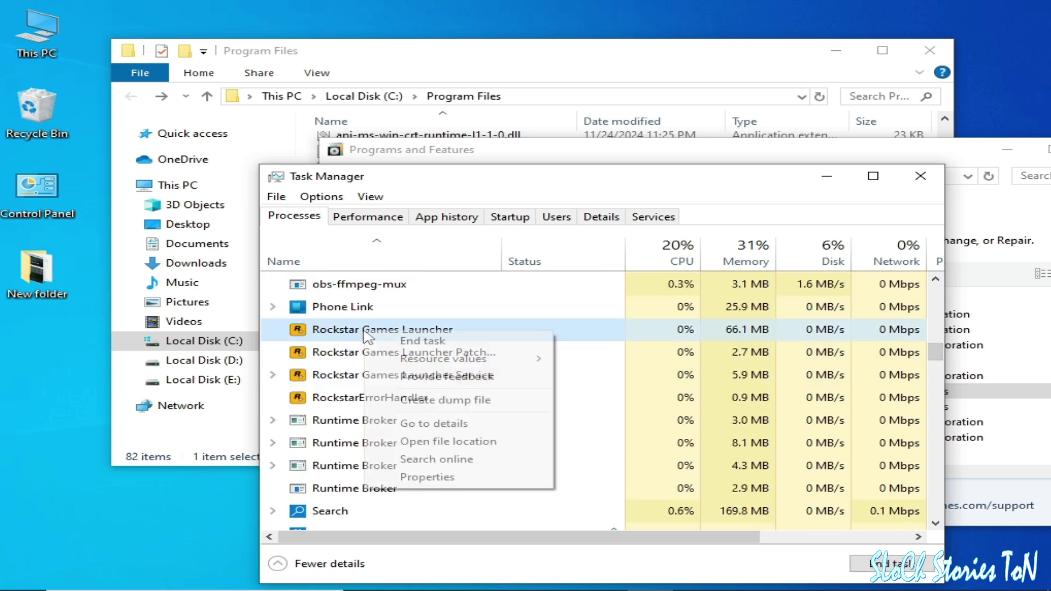
left_click(398, 343)
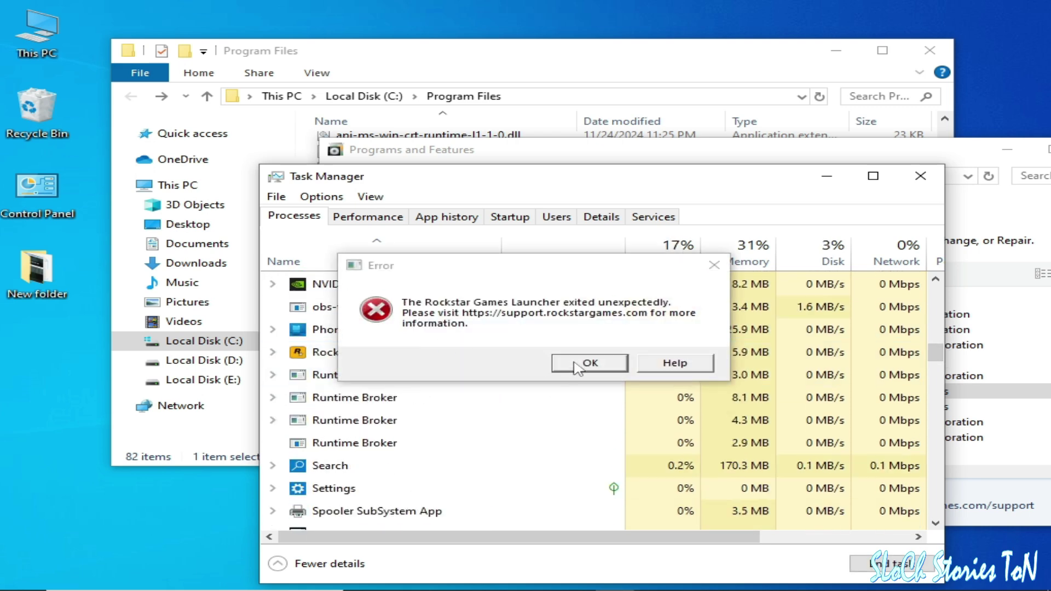
left_click(590, 363)
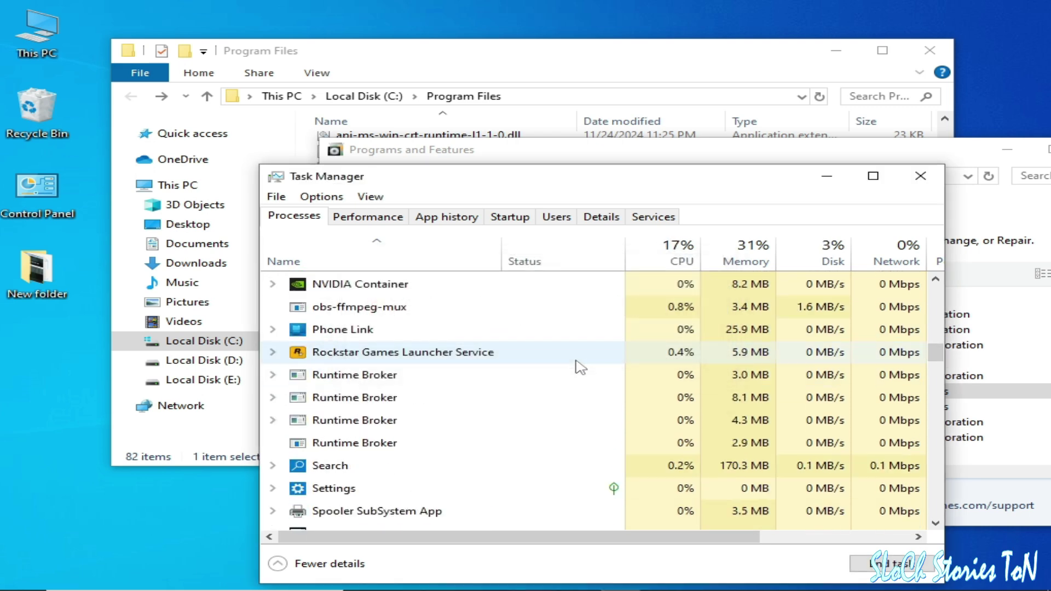
left_click(920, 176)
Reopen Task Manager with Ctrl+Shift+Esc and end the Rockstar Games Launcher Service.
key("ctrl+shift+Escape")
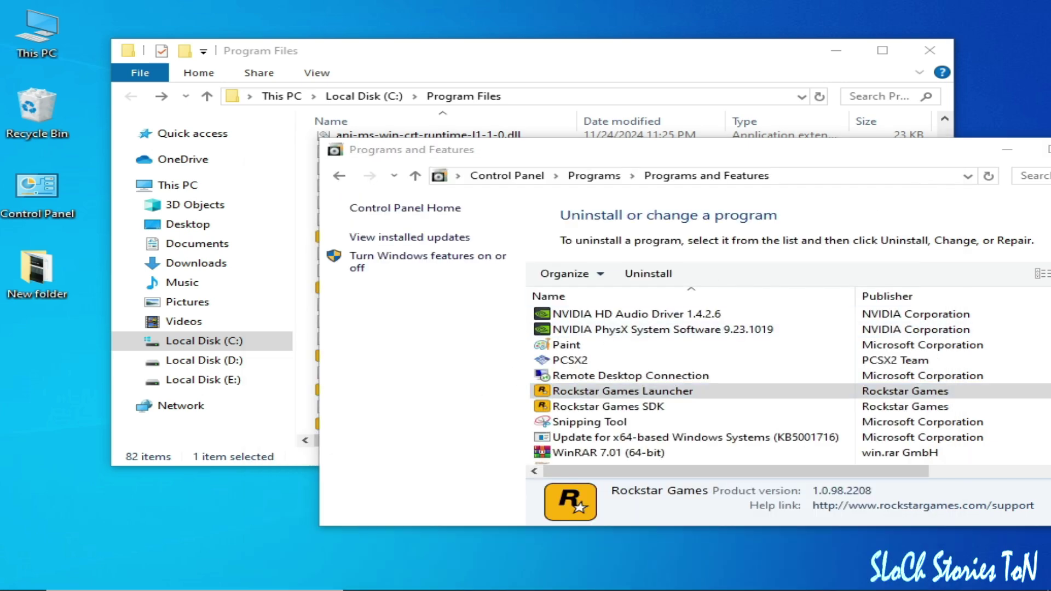
left_click_drag(932, 302, 934, 348)
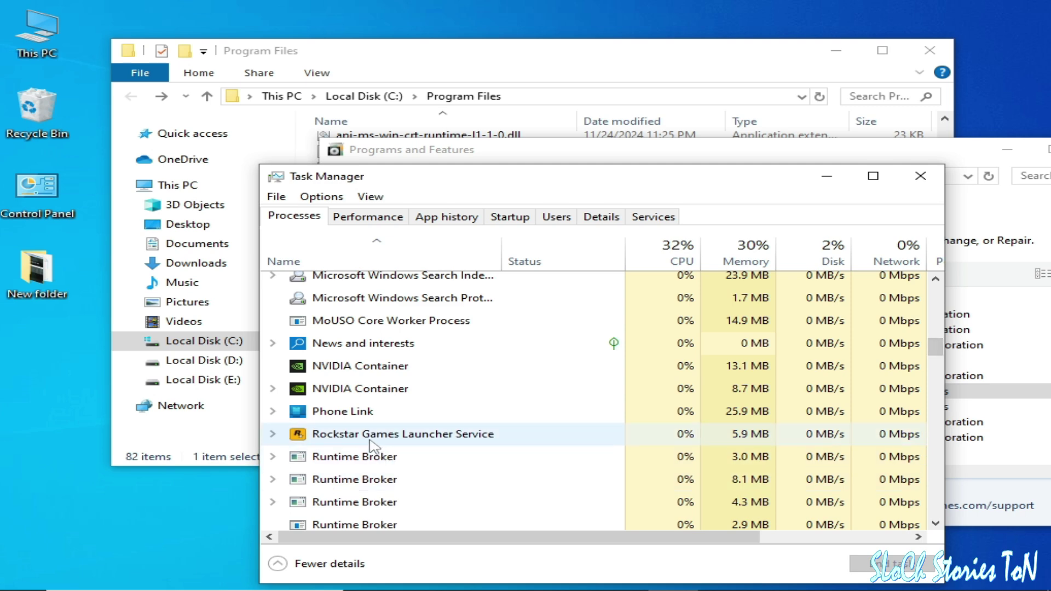
right_click(386, 436)
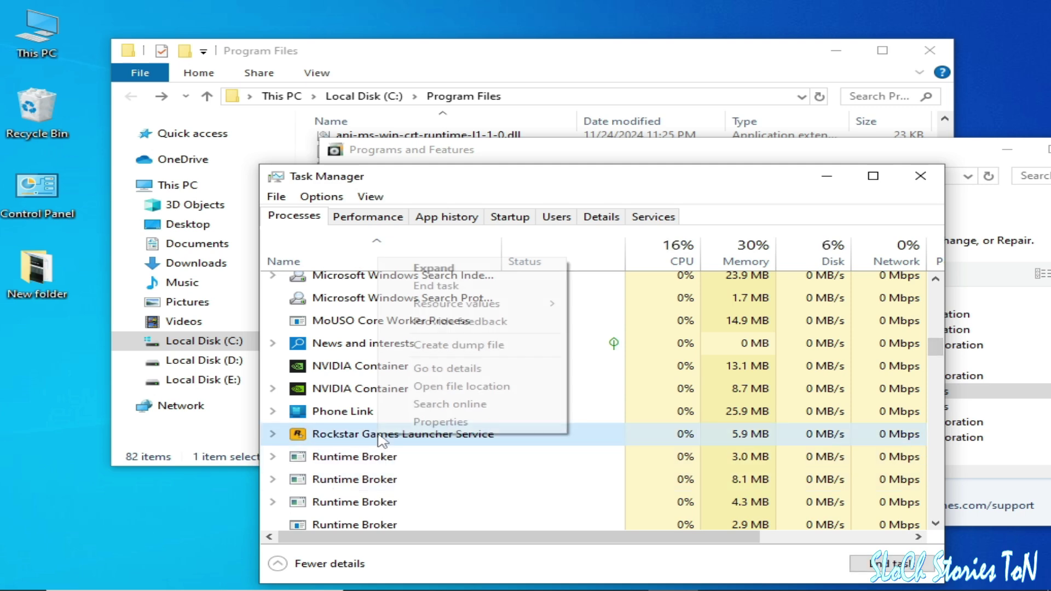
left_click(439, 285)
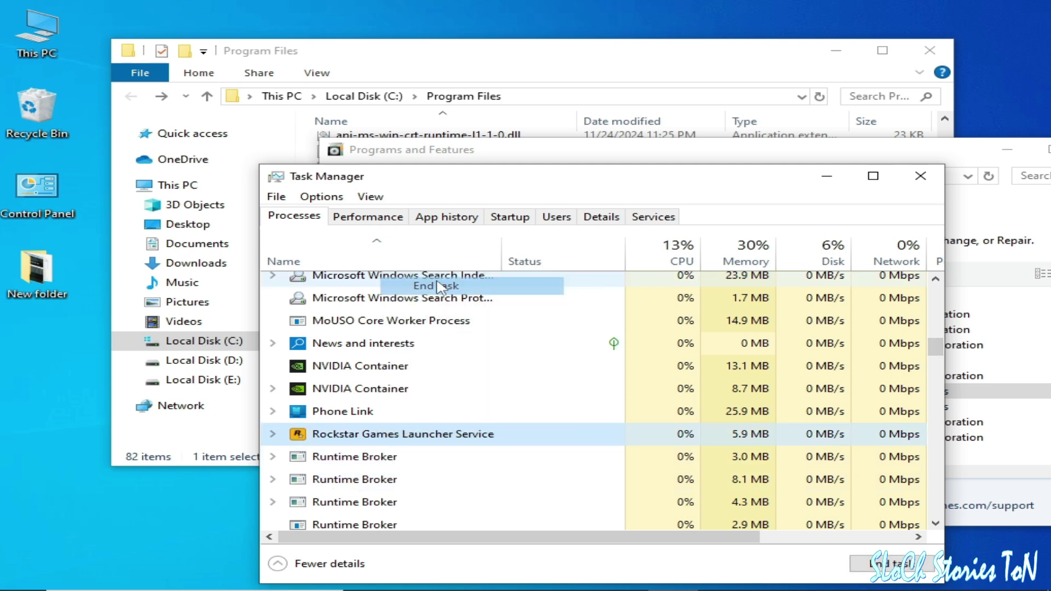
left_click(920, 175)
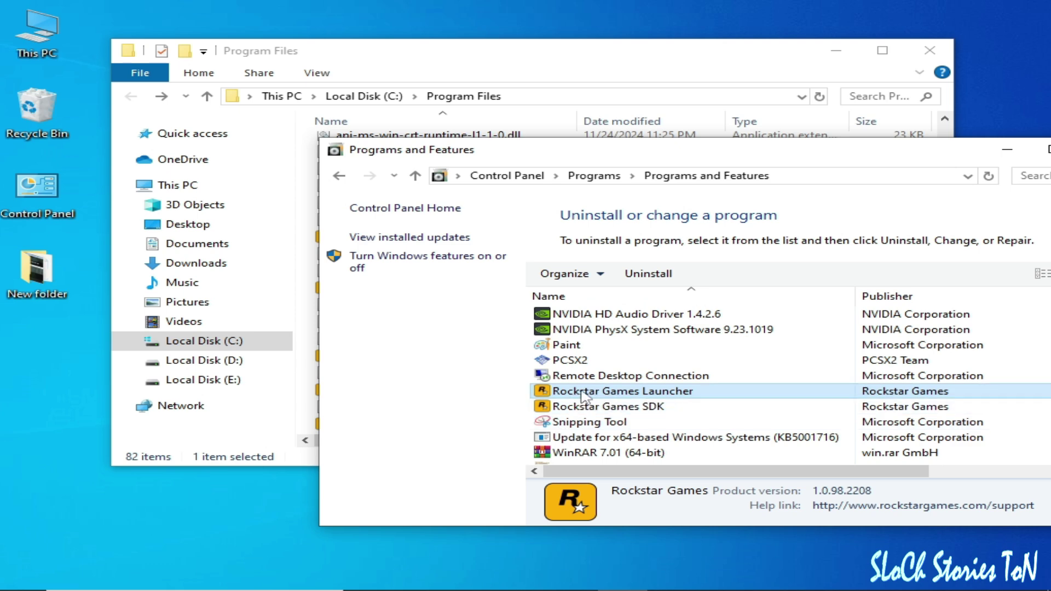
Uninstall Rockstar Games Launcher including profile and game data, closing the uninstaller when finished.
right_click(581, 394)
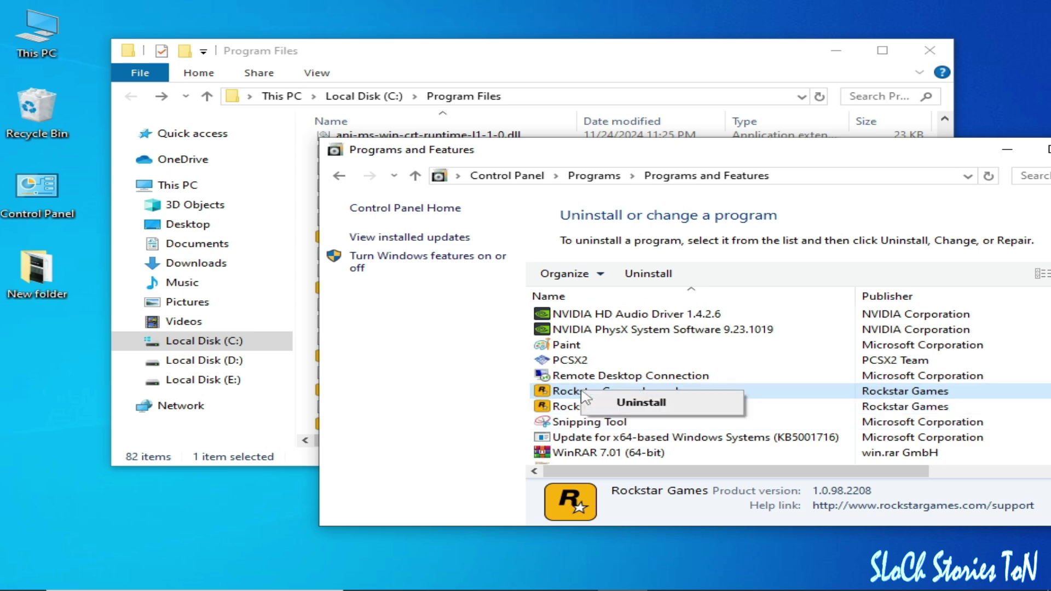
left_click(636, 405)
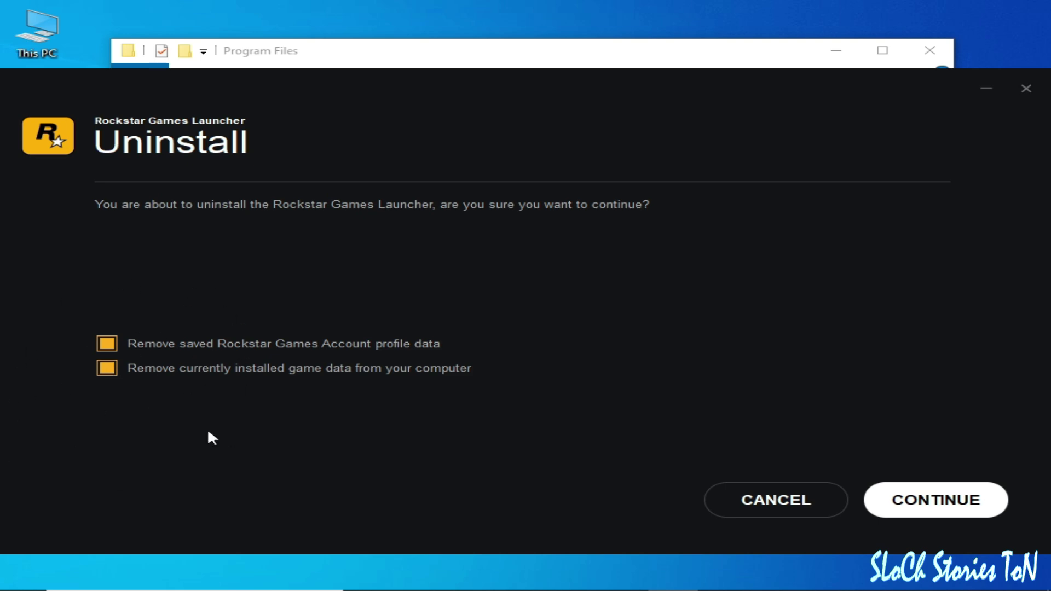
left_click(937, 498)
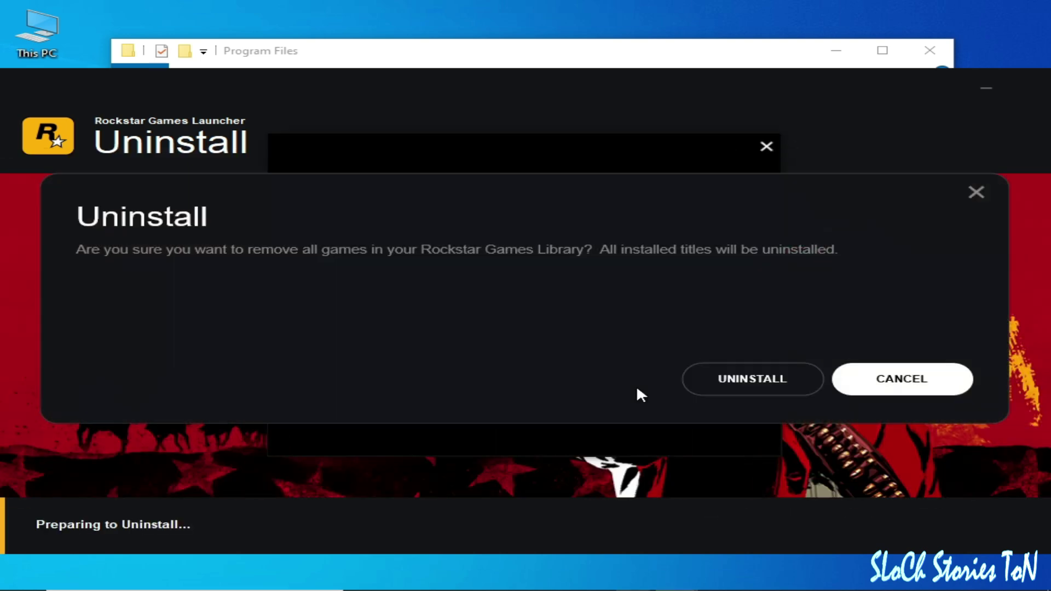
left_click(758, 383)
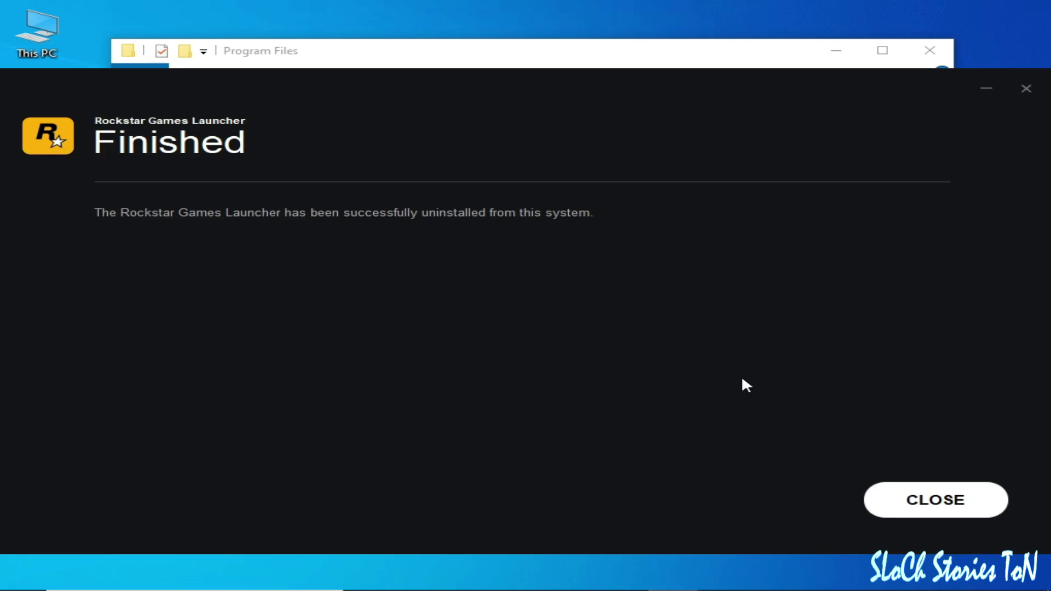
left_click(936, 500)
left_click(703, 68)
Delete the leftover Rockstar Games folder from C:\Program Files.
left_click_drag(703, 69, 662, 66)
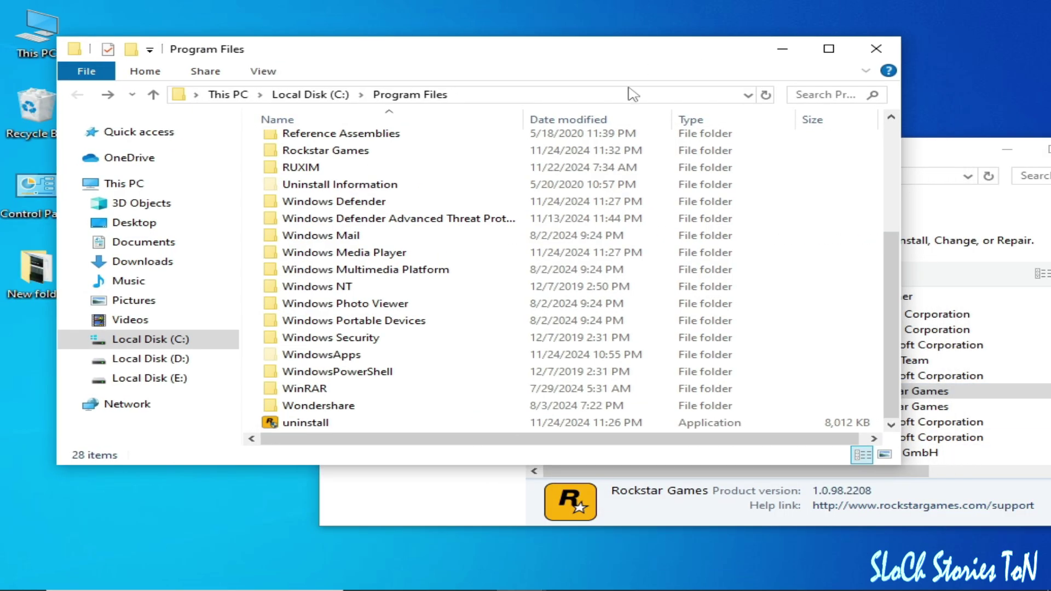
left_click_drag(898, 306, 746, 237)
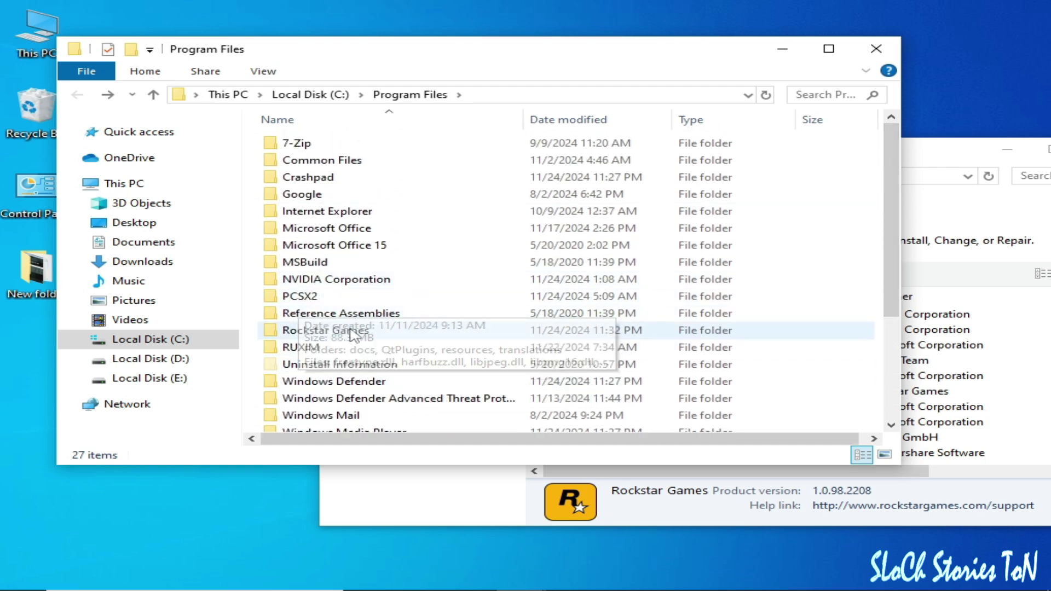
double_click(330, 330)
key("alt+Left")
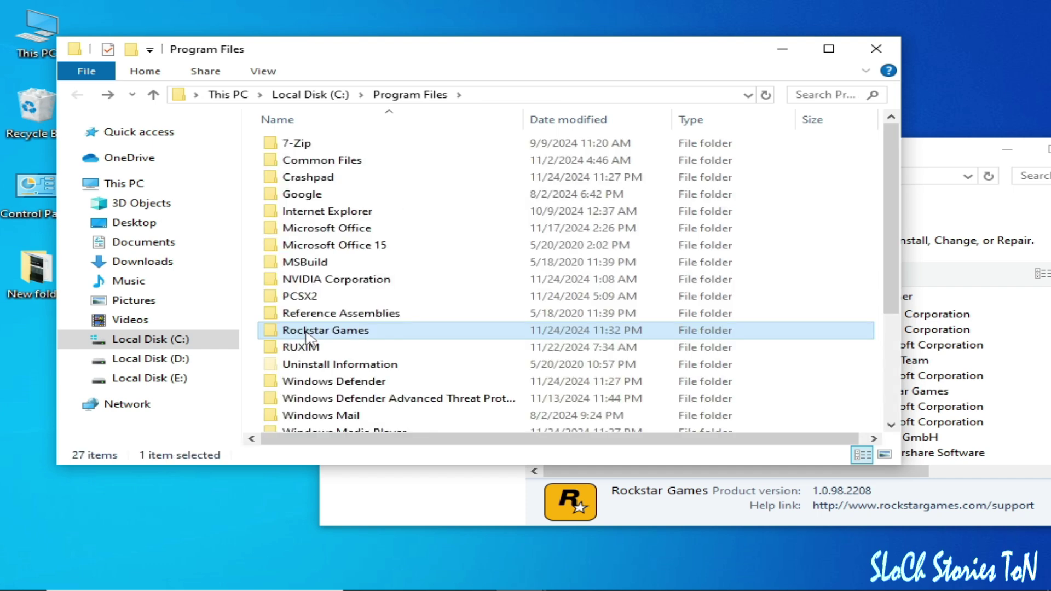
right_click(307, 332)
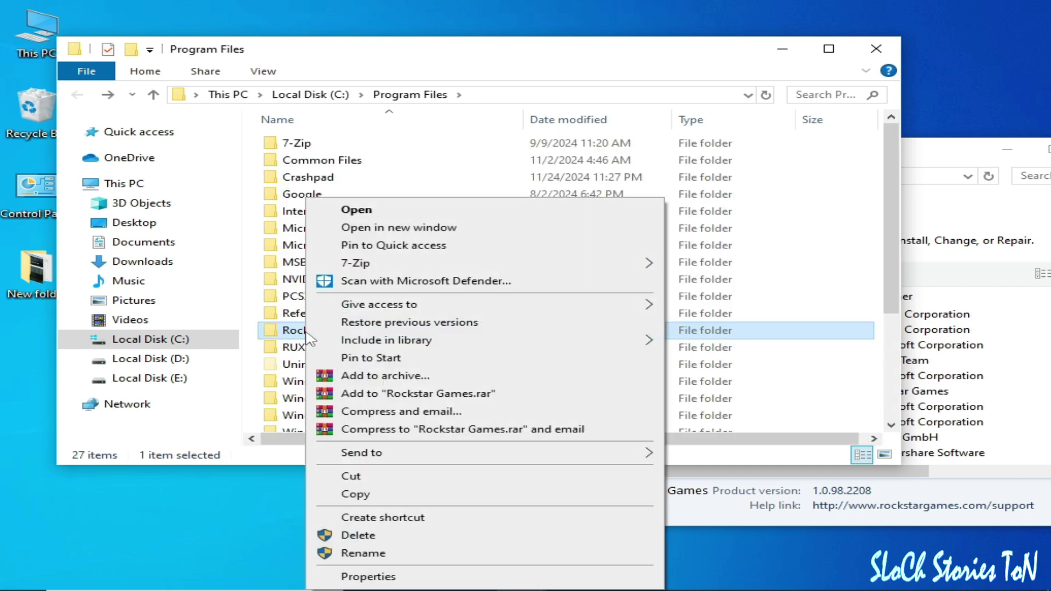
left_click(356, 536)
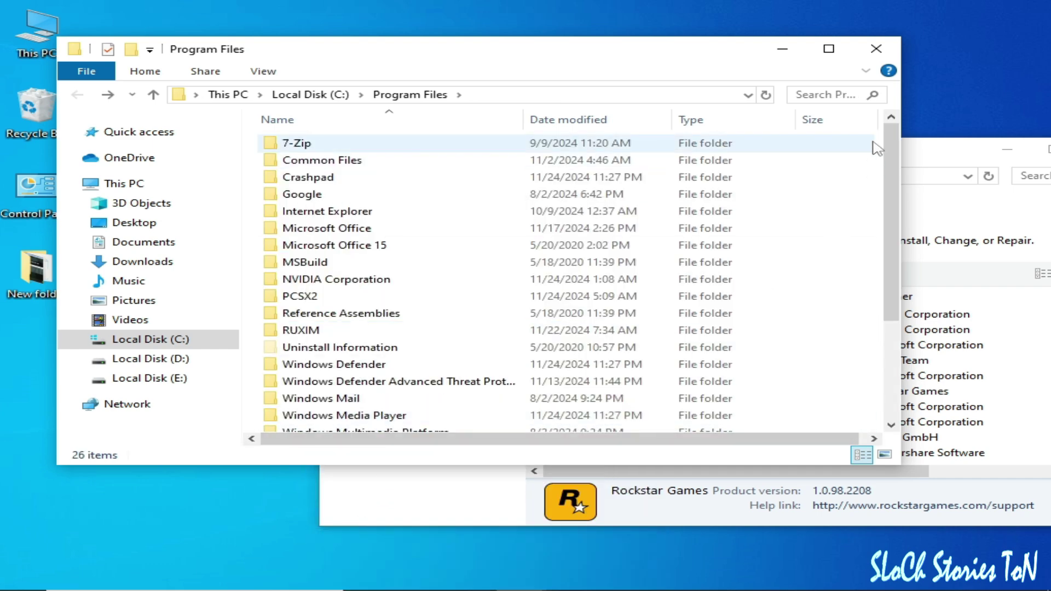
Close Explorer and Programs and Features, then open New folder (2) with the launcher installer.
left_click(875, 48)
left_click_drag(903, 151, 725, 142)
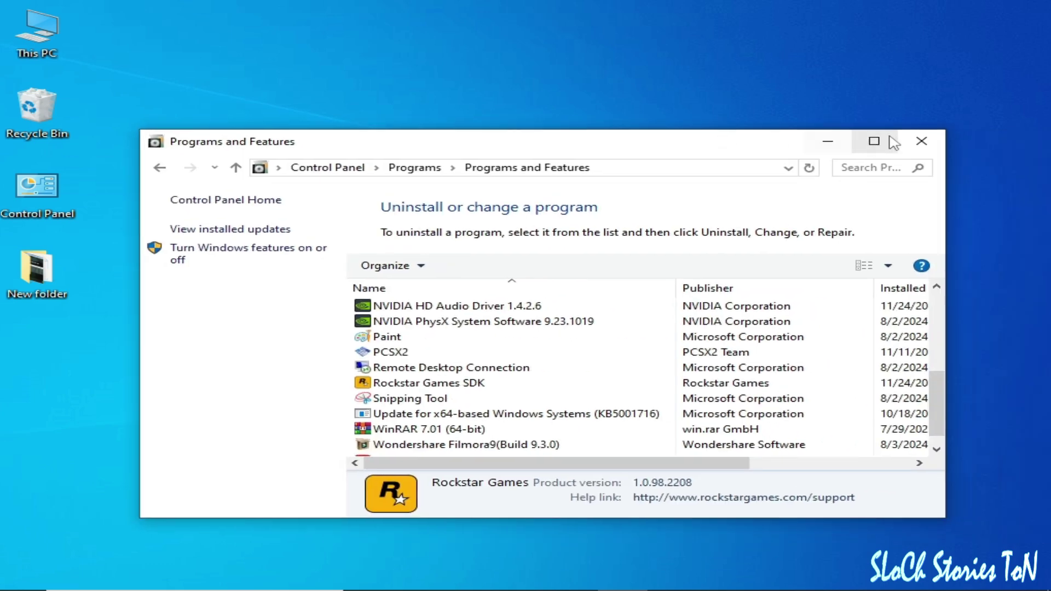
left_click(920, 141)
double_click(691, 185)
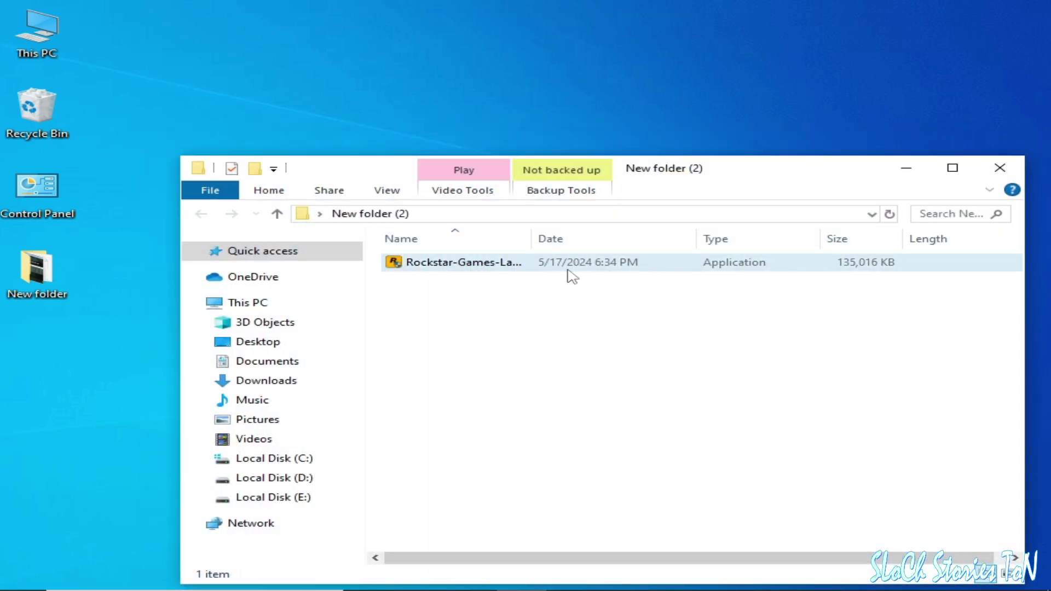
Turn off Windows 8 compatibility mode for the launcher installer, keep Run as administrator, and launch it as administrator.
left_click(460, 268)
right_click(460, 267)
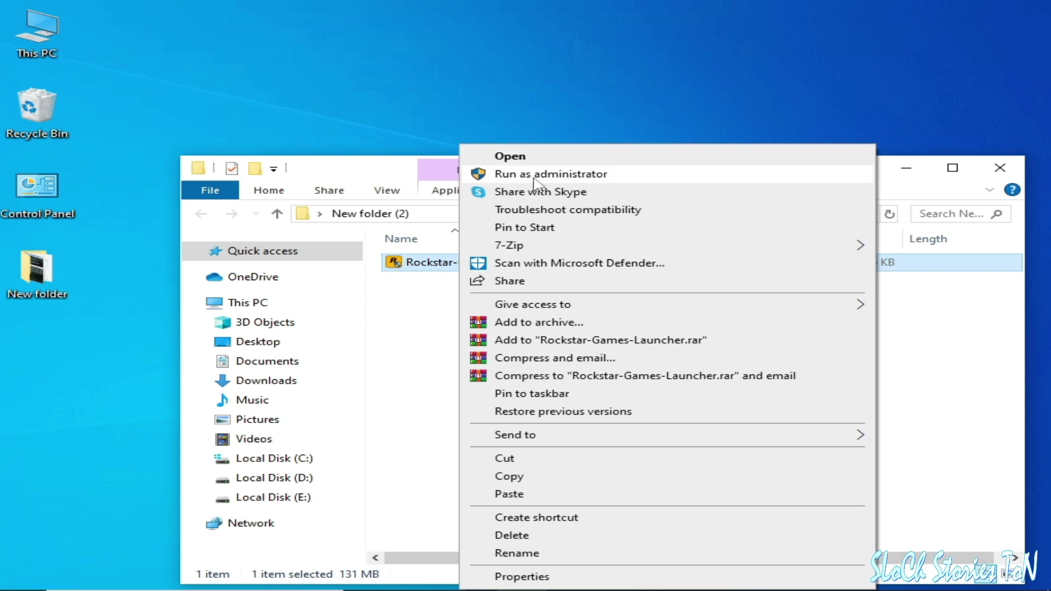
left_click(512, 576)
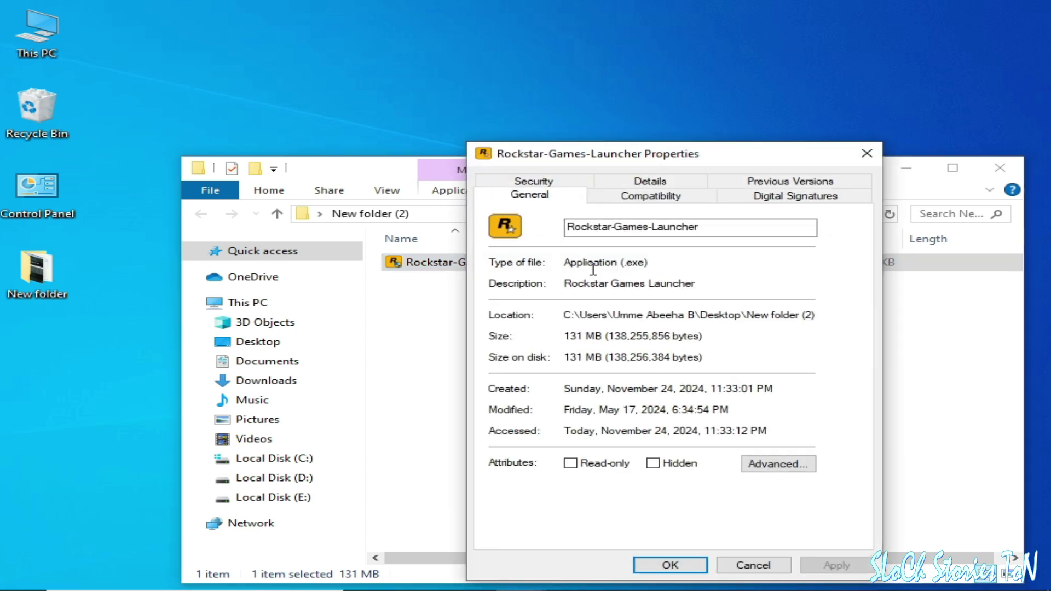
left_click(633, 199)
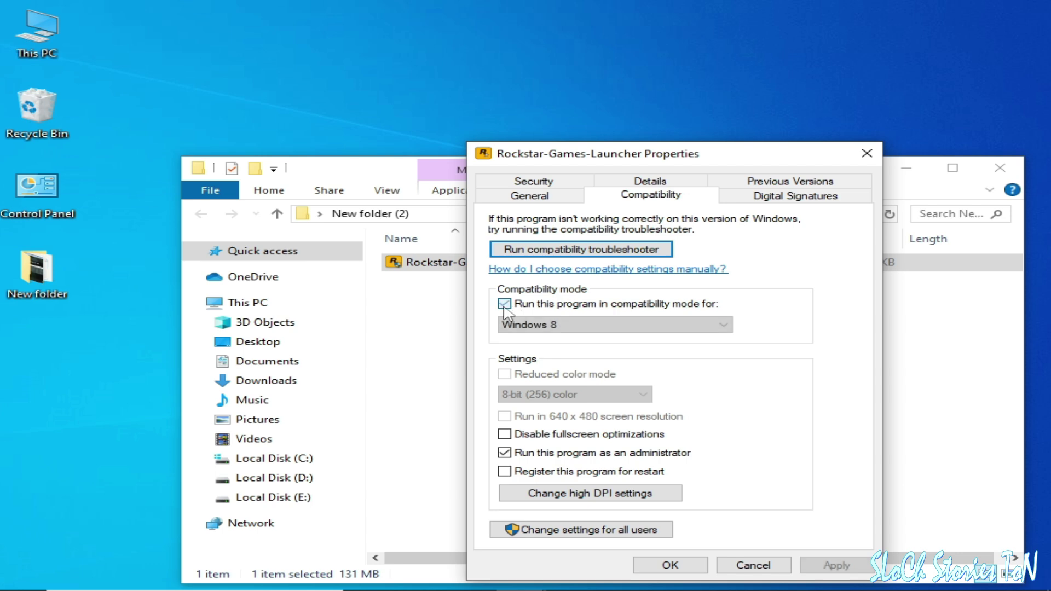
left_click(503, 304)
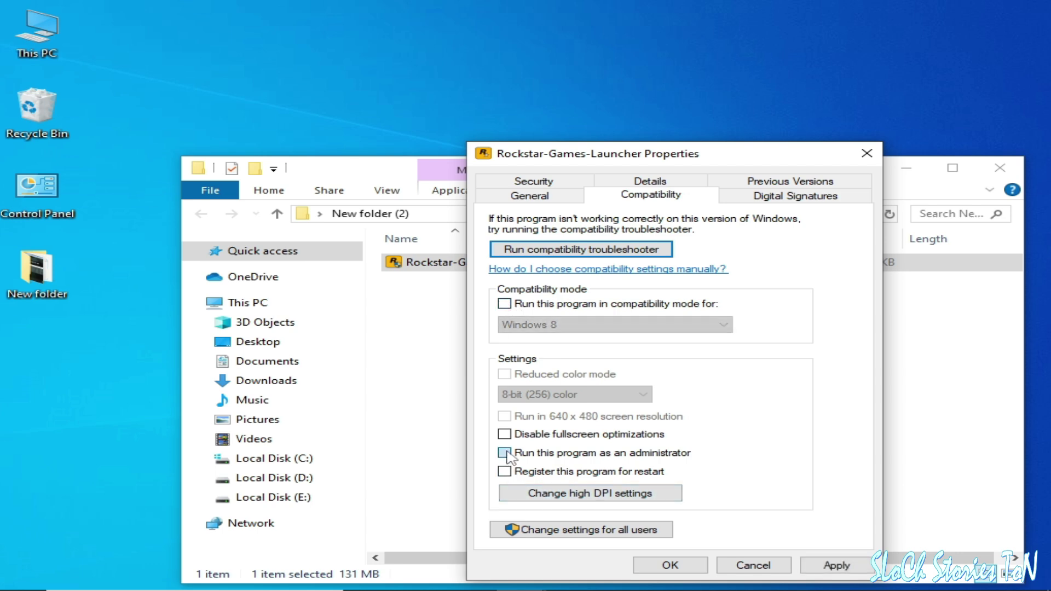
left_click(834, 565)
left_click(669, 565)
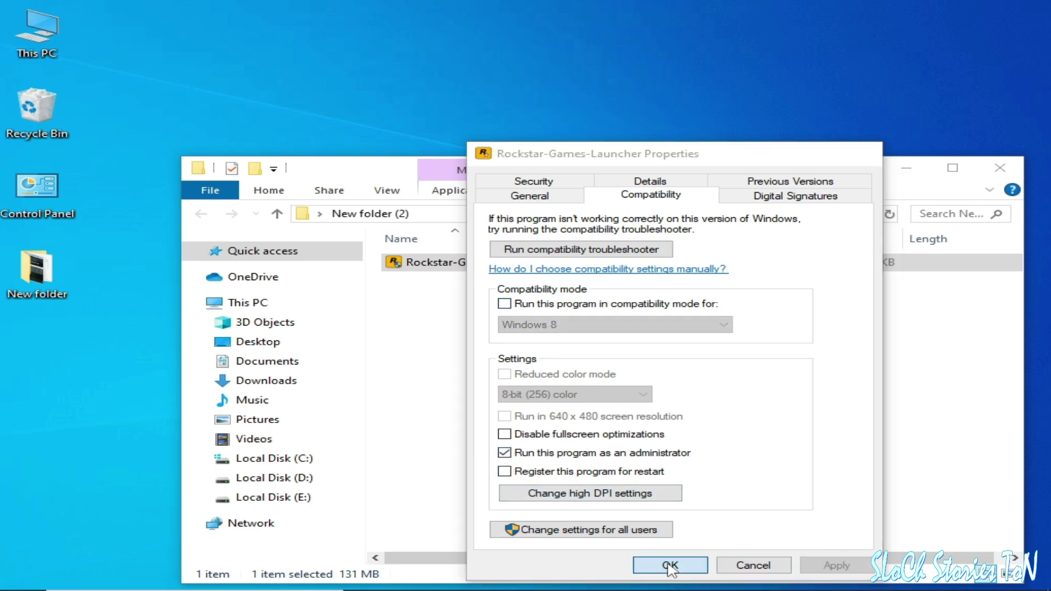
right_click(465, 262)
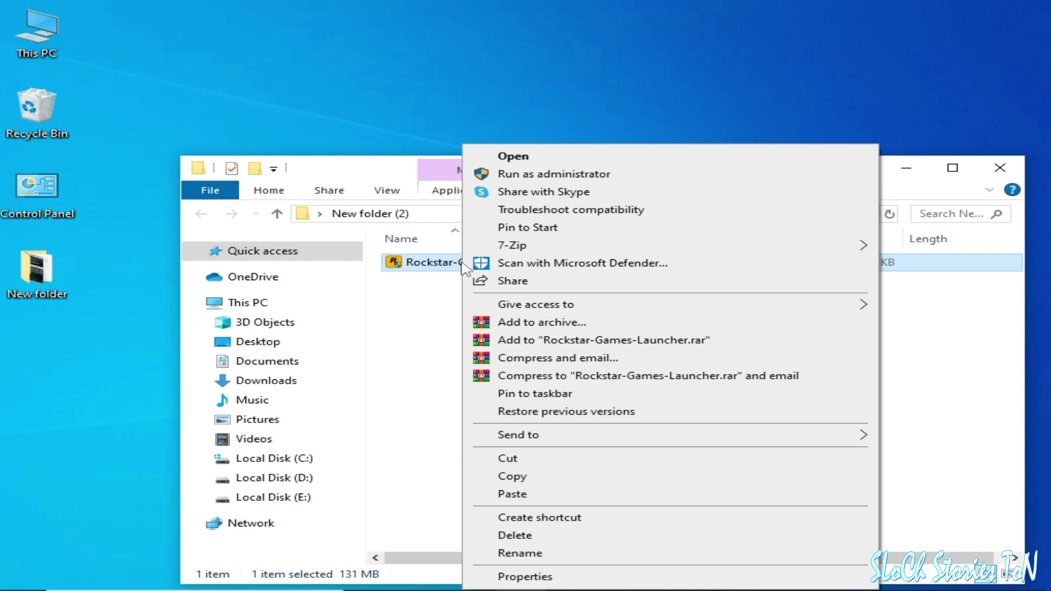
left_click(493, 171)
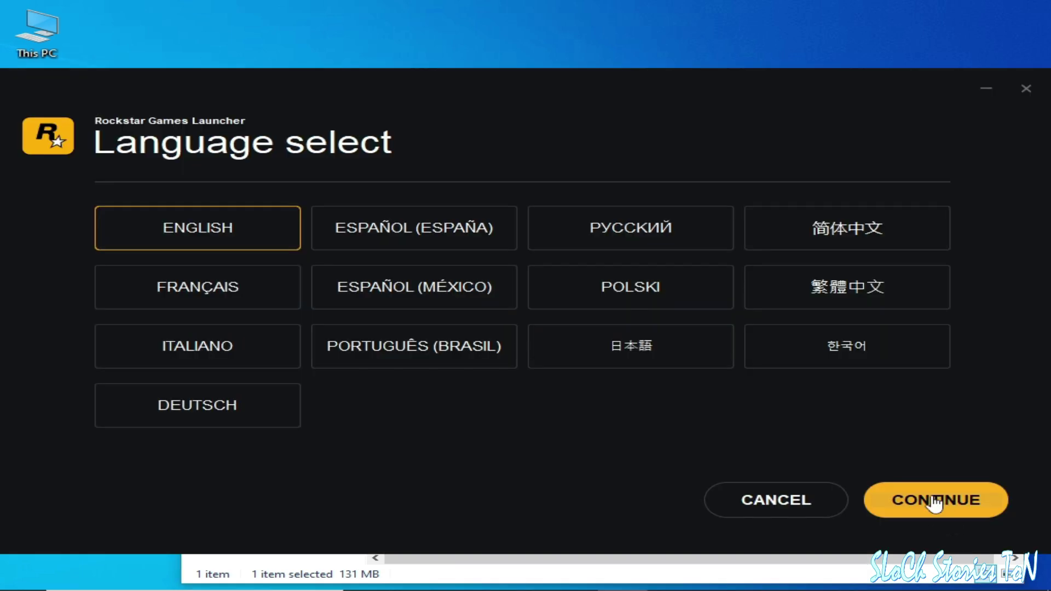
Keep English, pass the welcome page, and accept the license agreement terms.
left_click(935, 501)
left_click(934, 500)
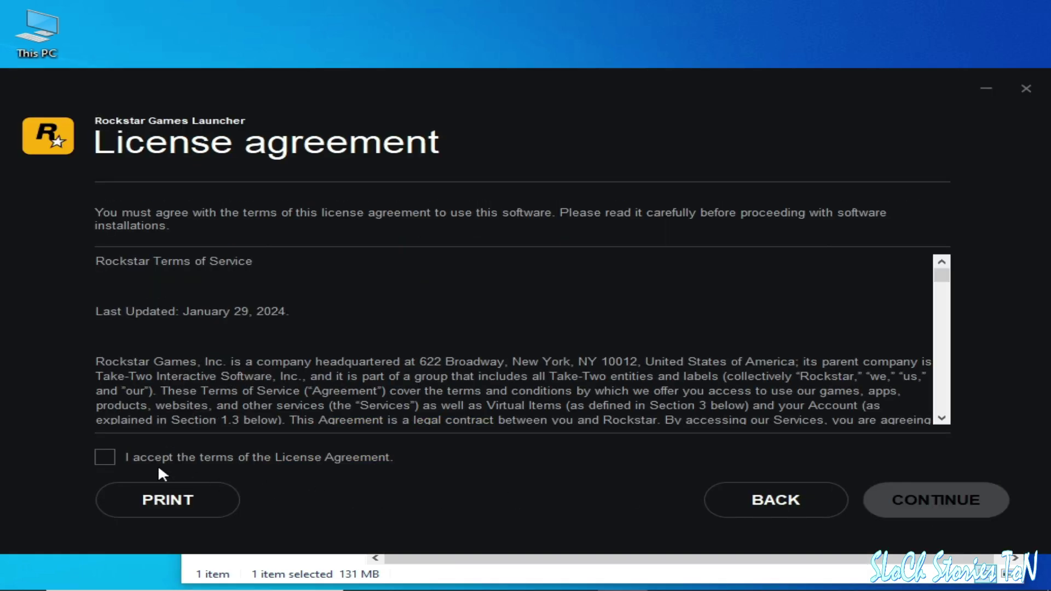
left_click(117, 464)
left_click(875, 500)
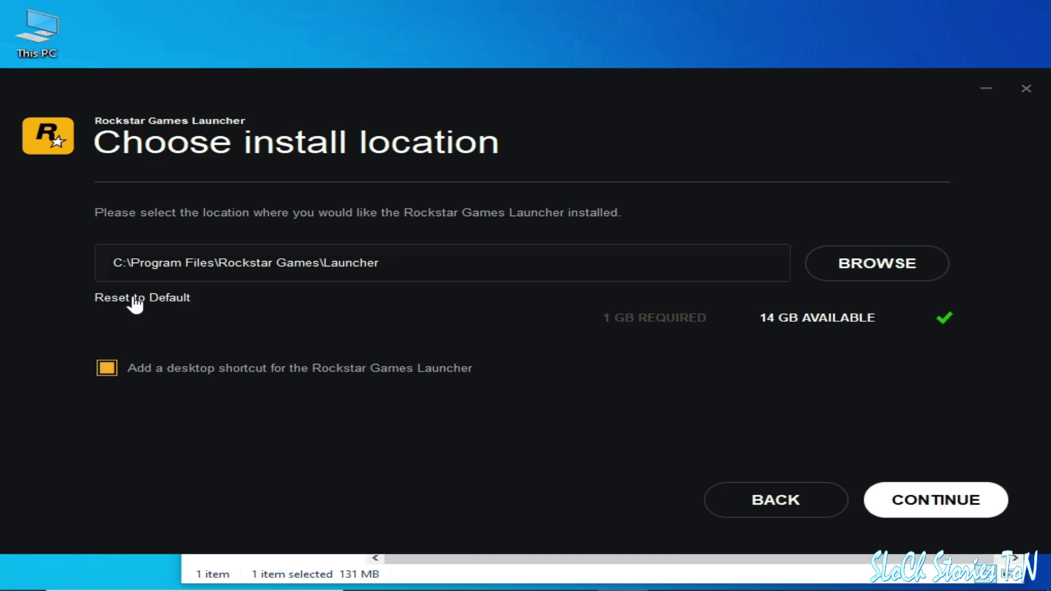
Browse to C:\Program Files (x86) as the install folder, then reset to the default path.
left_click(879, 269)
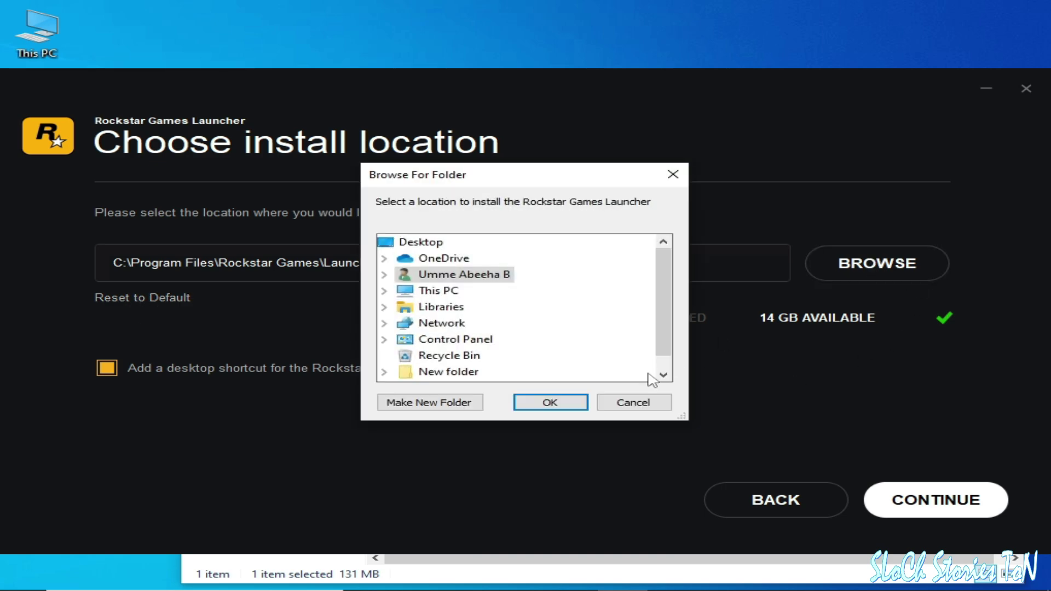
scroll(651, 308, "down", 1)
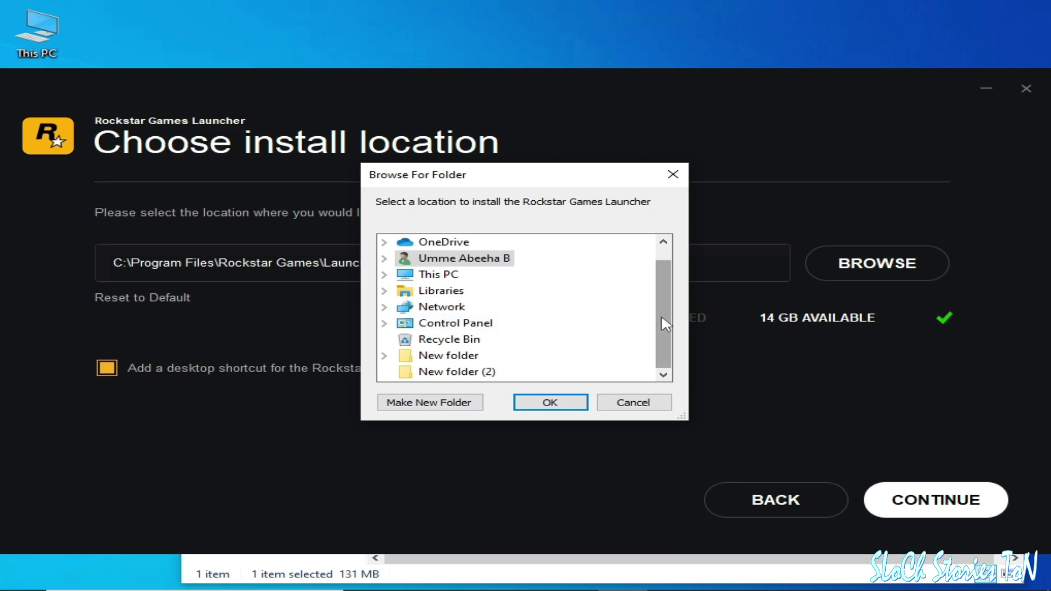
mouse_move(664, 323)
left_mouse_down()
mouse_move(669, 290)
mouse_move(663, 322)
left_mouse_up()
left_click(384, 290)
left_click(404, 307)
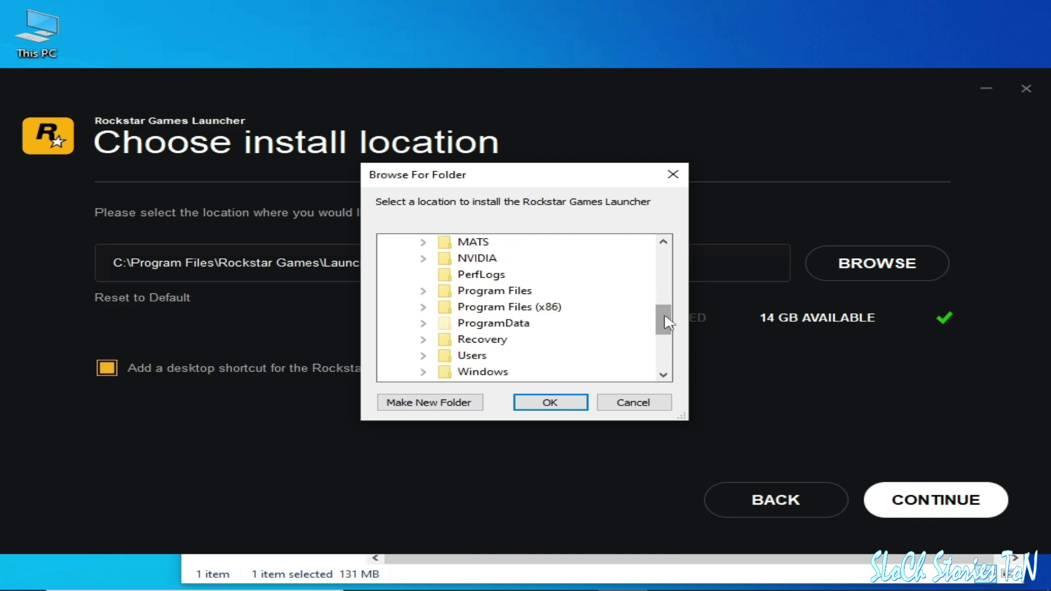
left_click(429, 309)
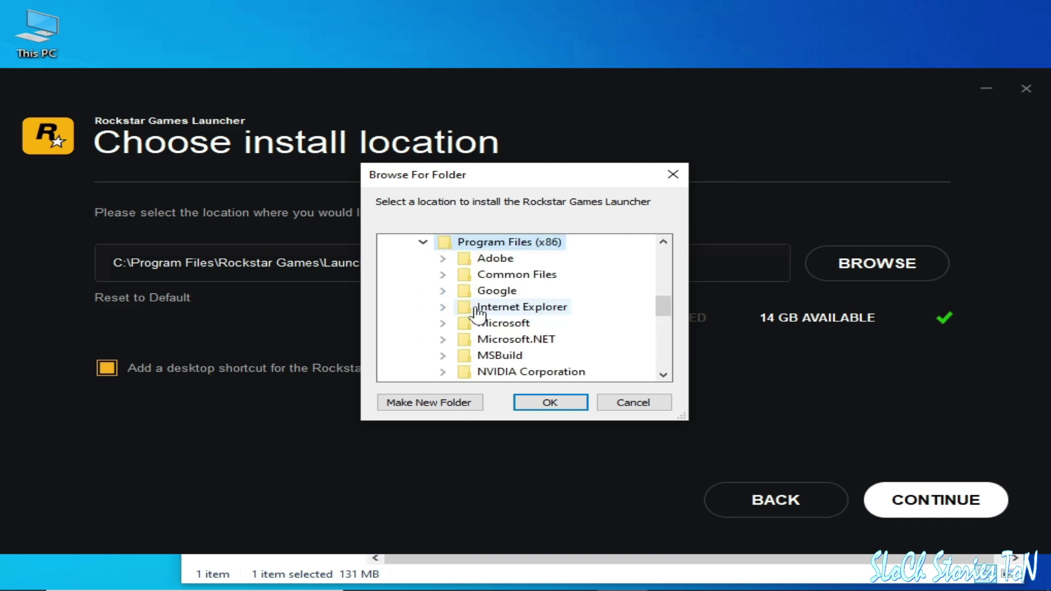
left_click(583, 405)
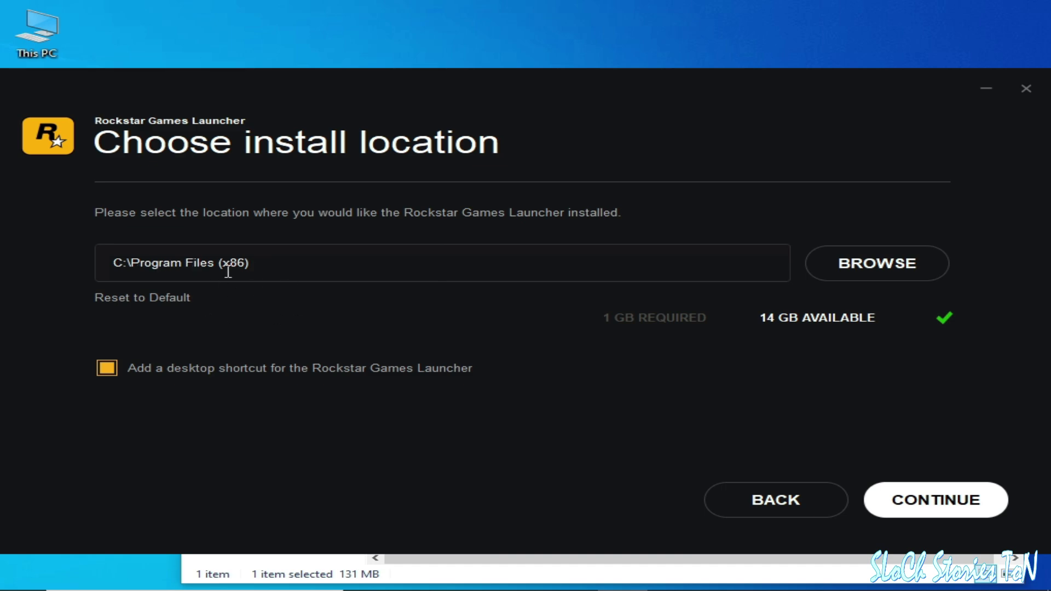
left_click(151, 300)
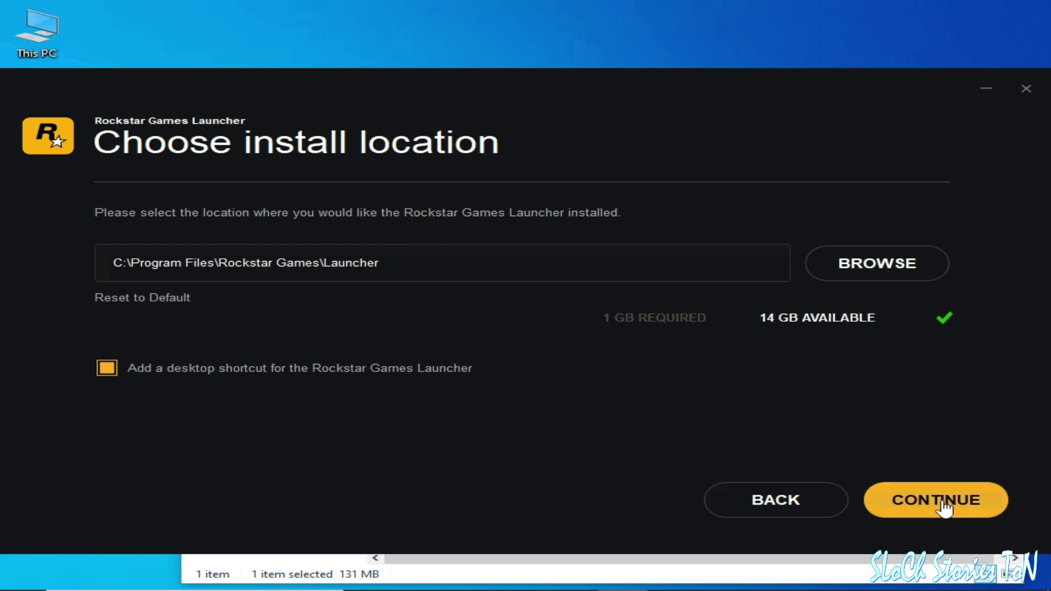
Choose Program Files (x86) again, restore C:\Program Files\Rockstar Games\Launcher, and start installing.
left_click(843, 272)
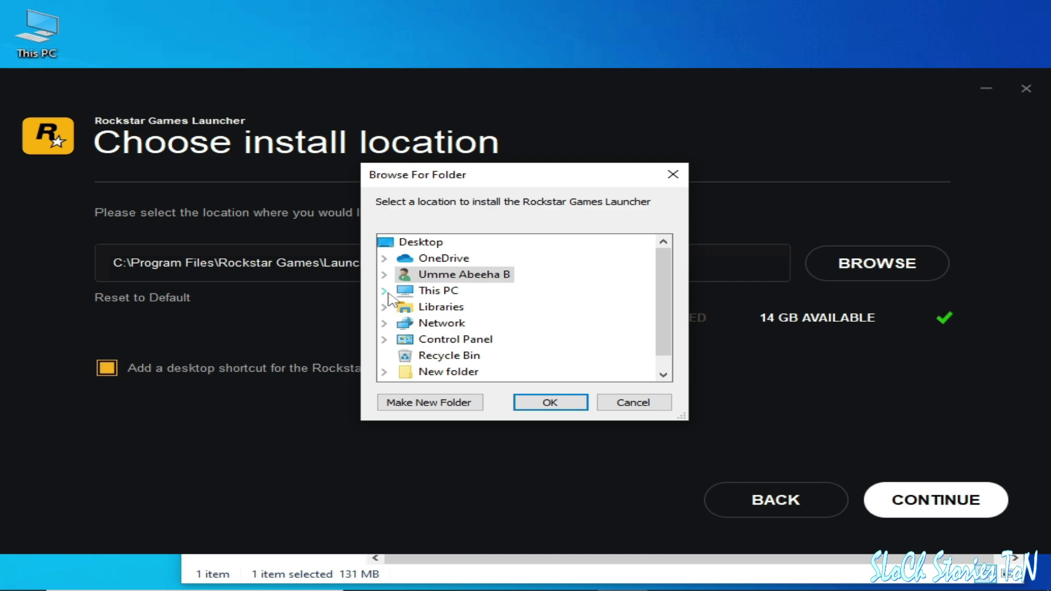
left_click(384, 291)
scroll(421, 323, "down", 1)
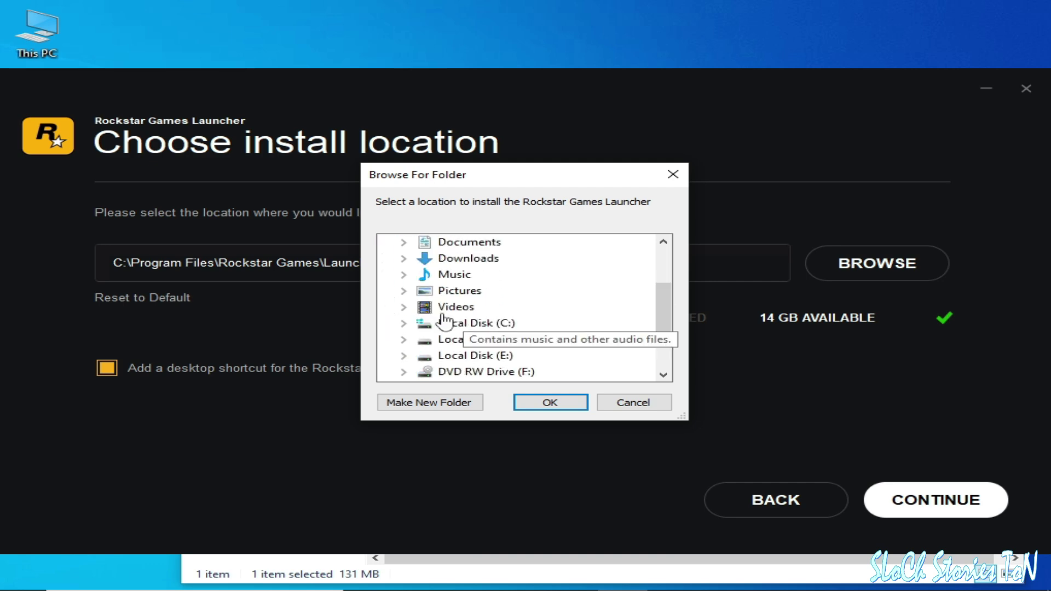
left_click(403, 323)
left_click_drag(662, 298, 664, 314)
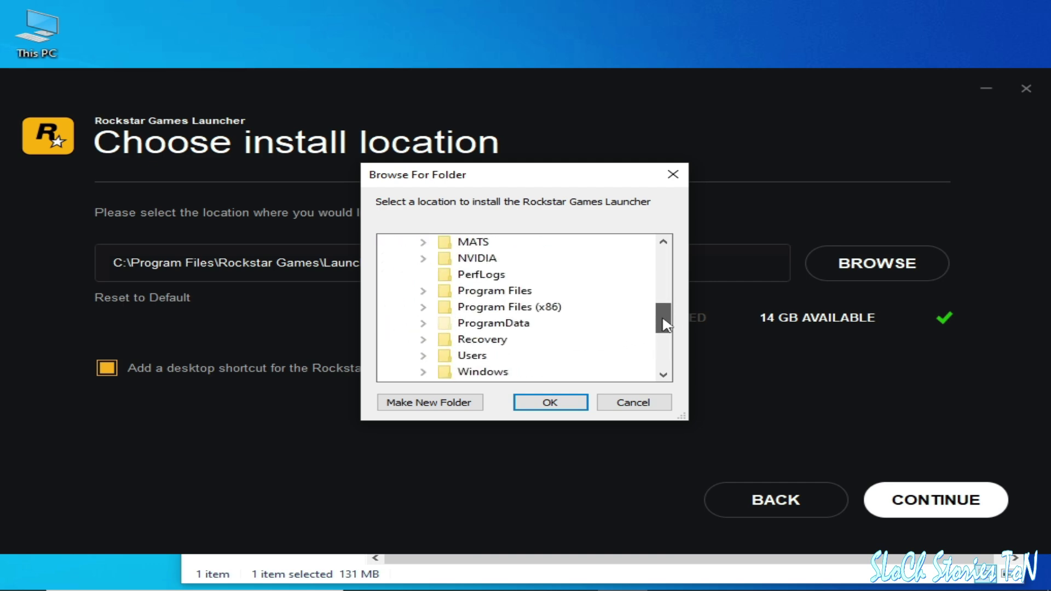
left_click(425, 308)
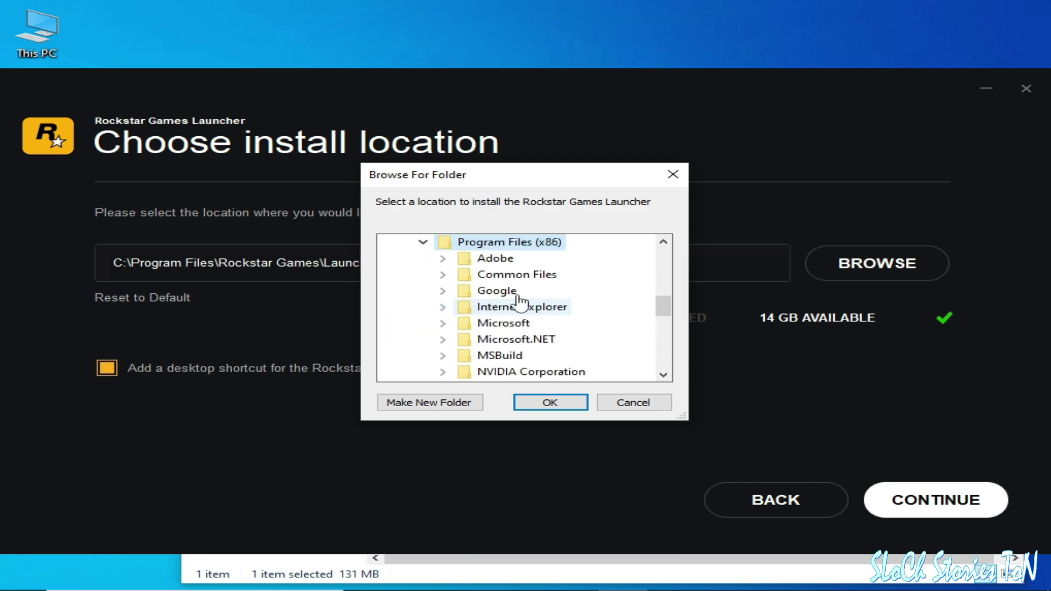
left_click(549, 401)
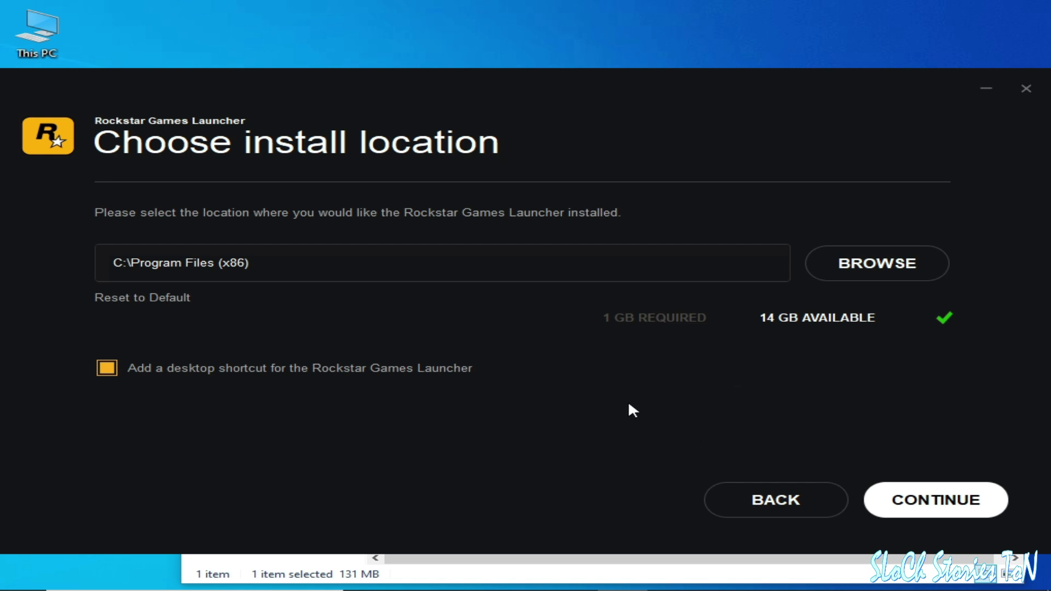
left_click(164, 298)
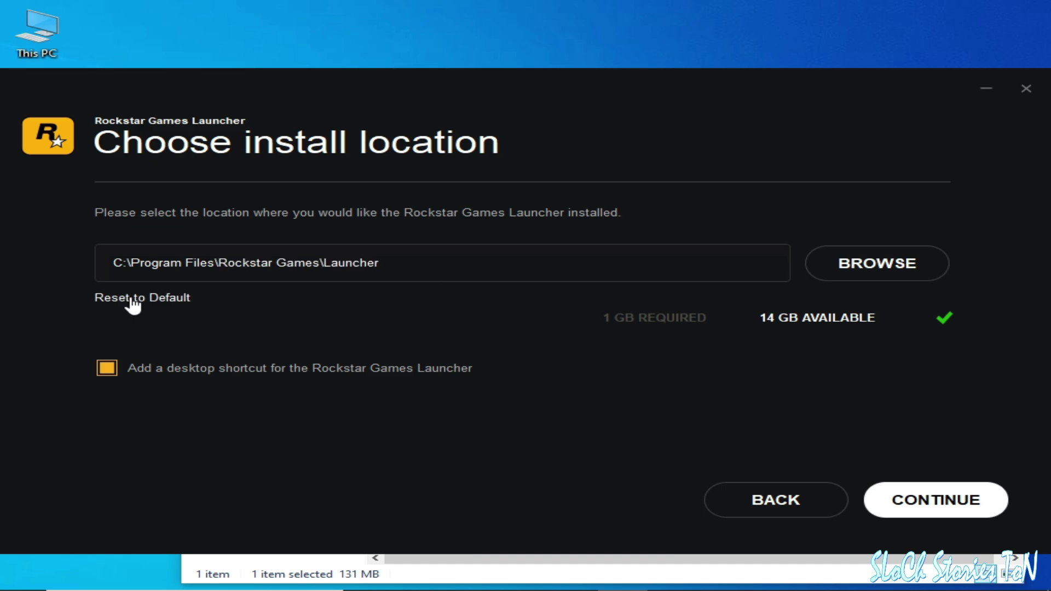
left_click(897, 499)
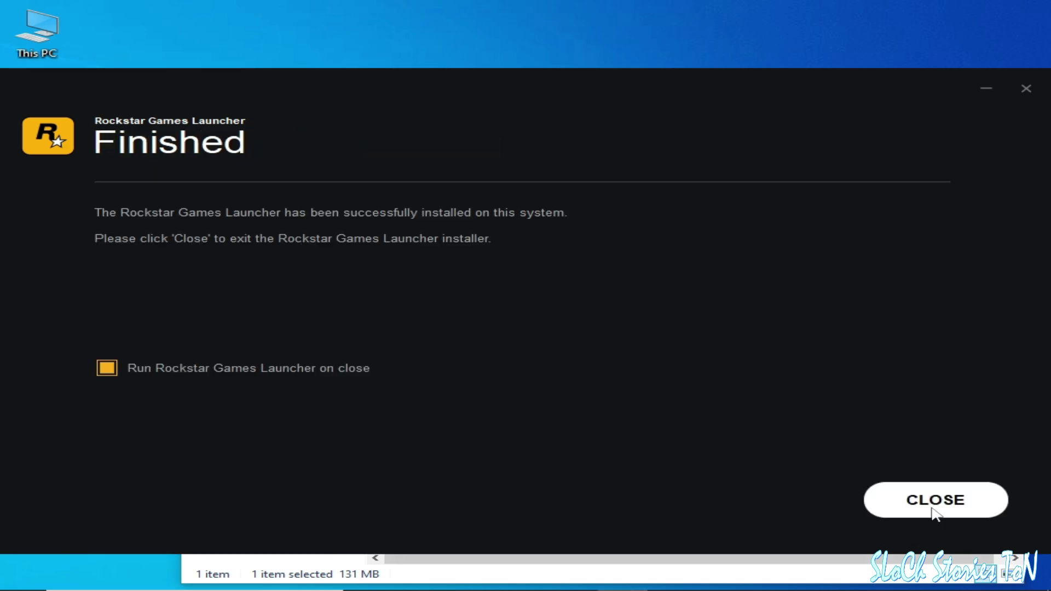
Close the Finished installer page, then close the updated launcher's Sign in window.
left_click(933, 499)
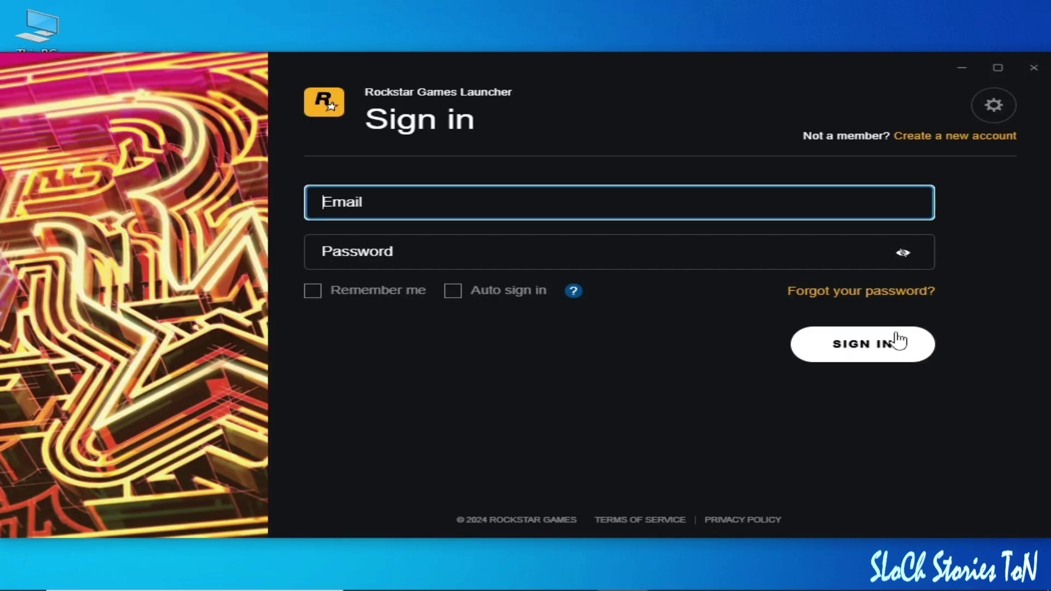
left_click(1033, 67)
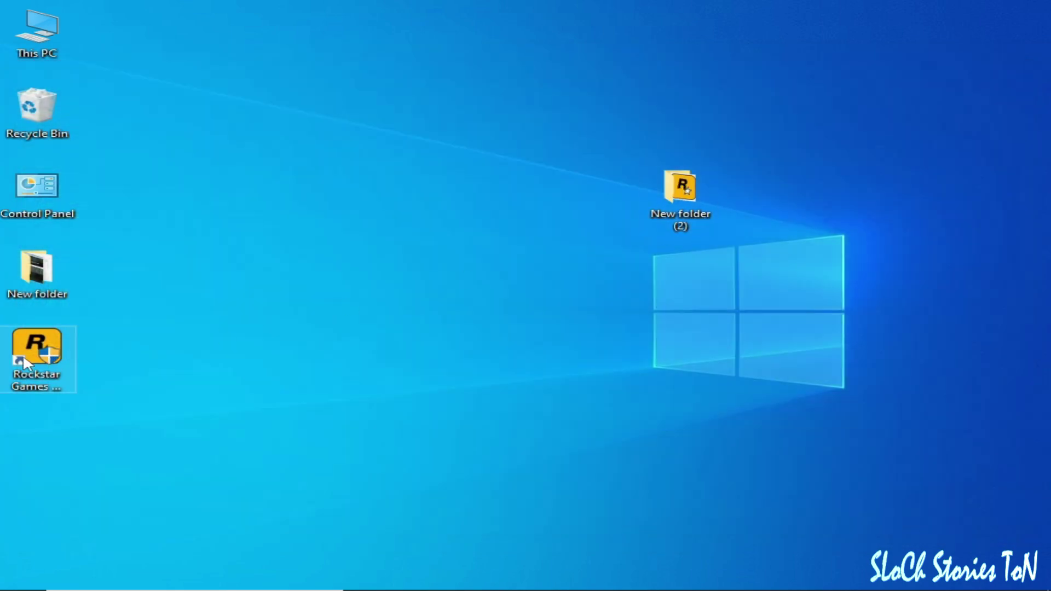
Browse from the shortcut's file location to C:\Program Files\Rockstar Games, showing Launcher and Social Club.
right_click(24, 363)
left_click(131, 192)
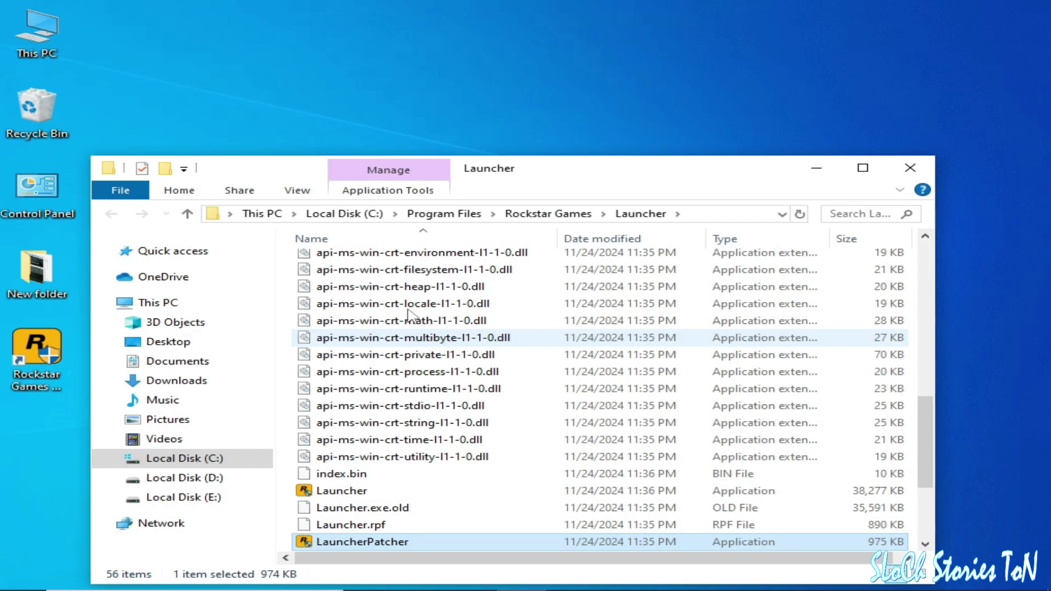
double_click(46, 36)
left_click(426, 485)
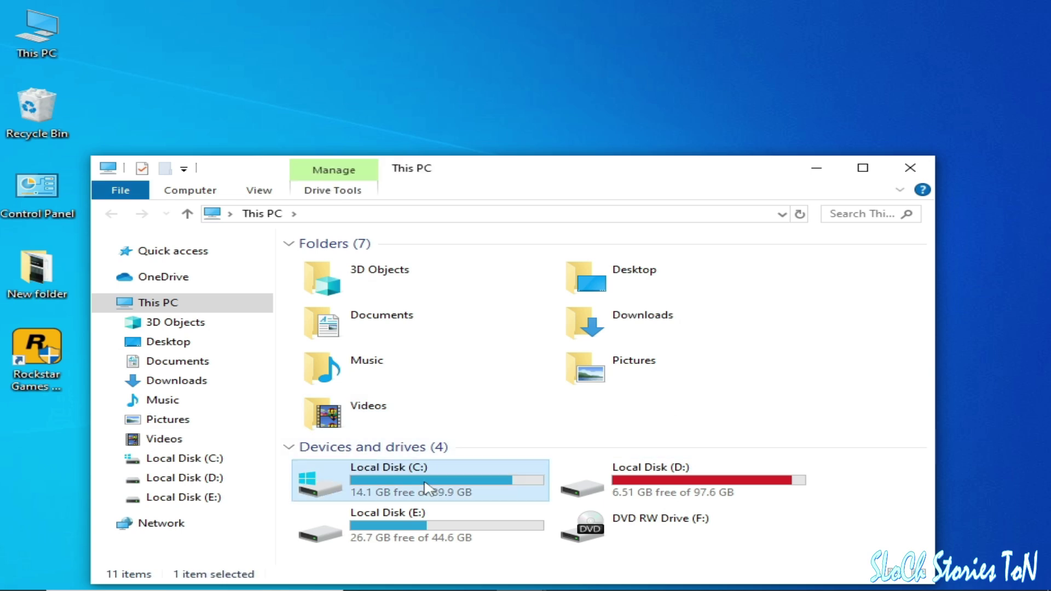
double_click(426, 486)
double_click(328, 402)
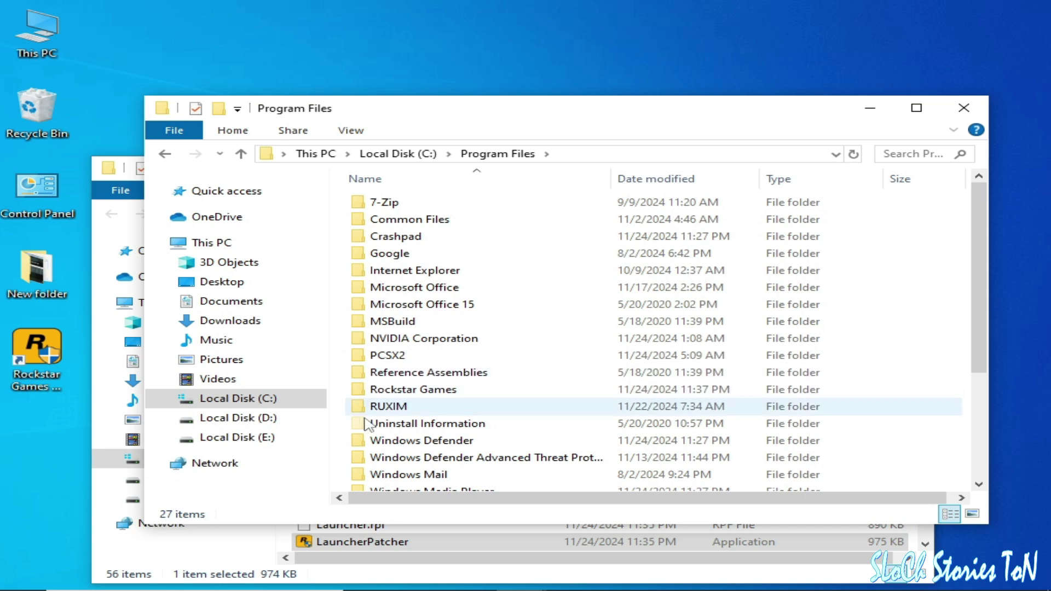
double_click(400, 390)
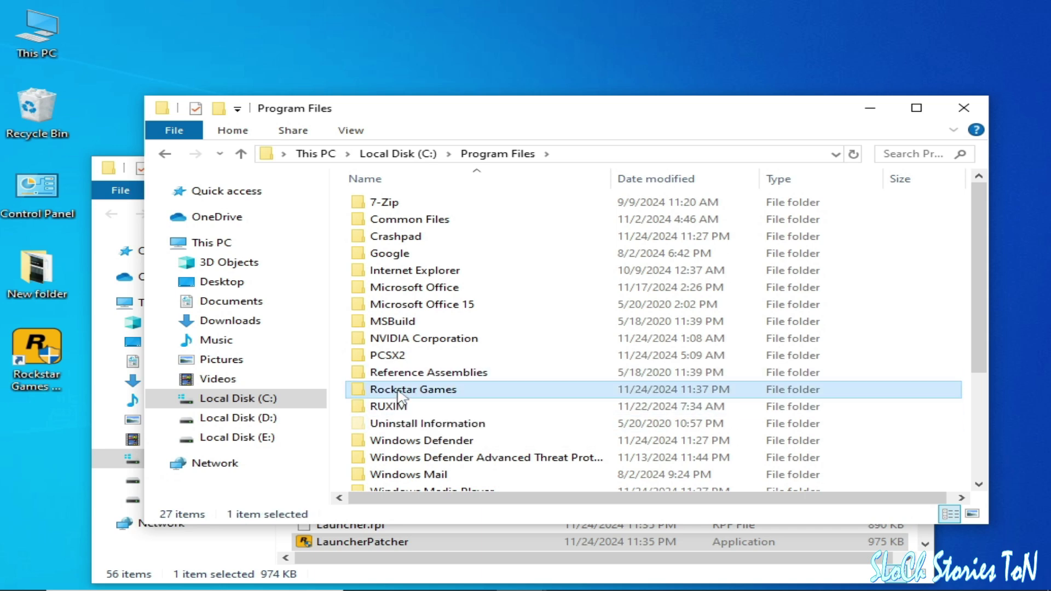
left_click(165, 154)
left_click_drag(983, 220, 985, 378)
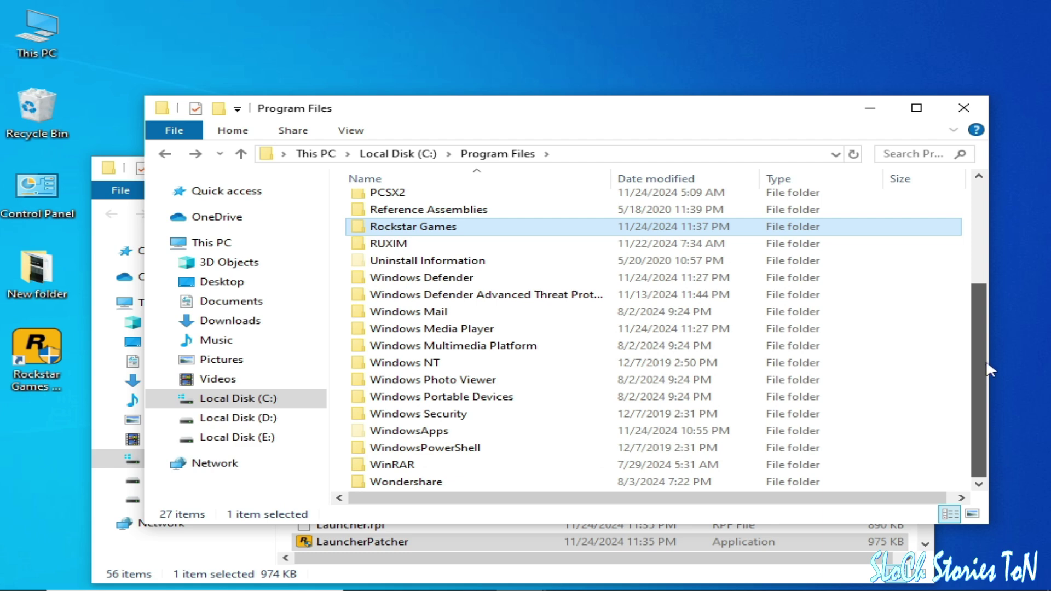
scroll(988, 369, "up", 3)
double_click(401, 387)
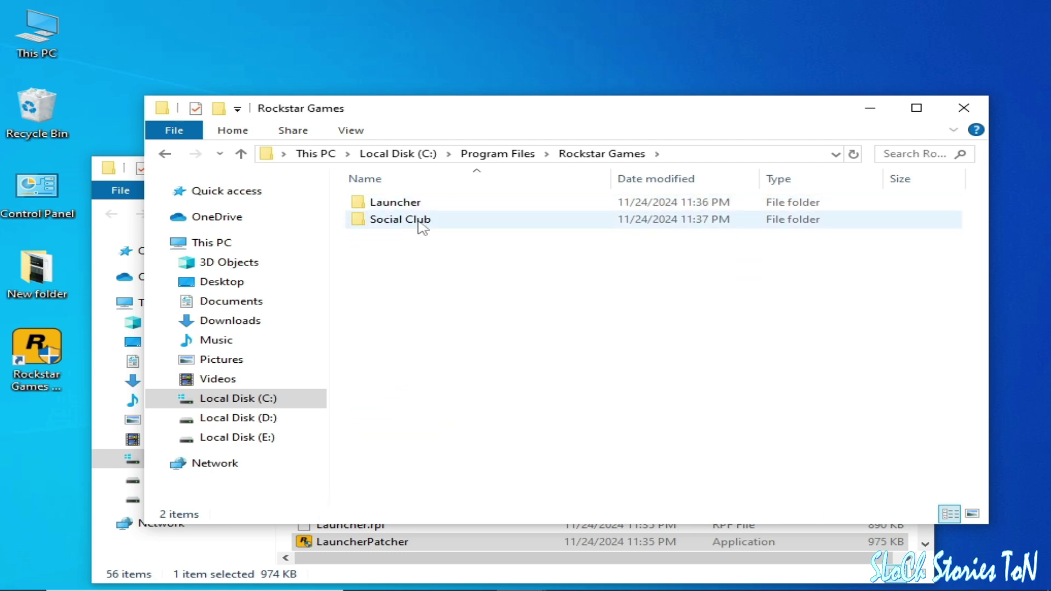